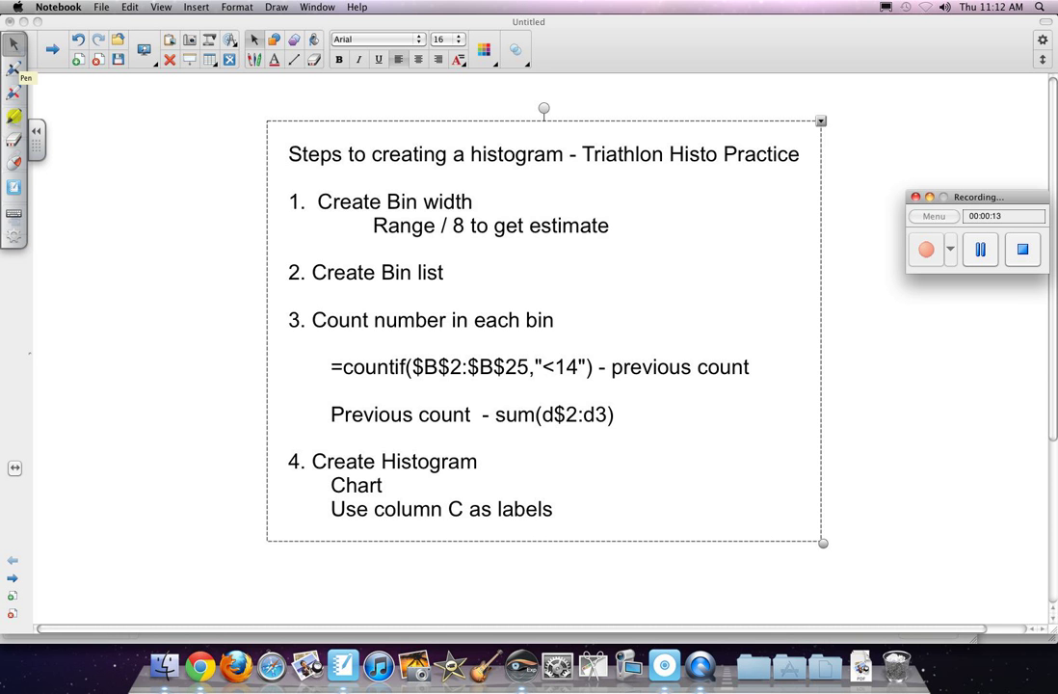
Step: Underline "Triathlon Histo Practice", "Range" and the "8" on the histogram steps page with the Pen
left_click(13, 69)
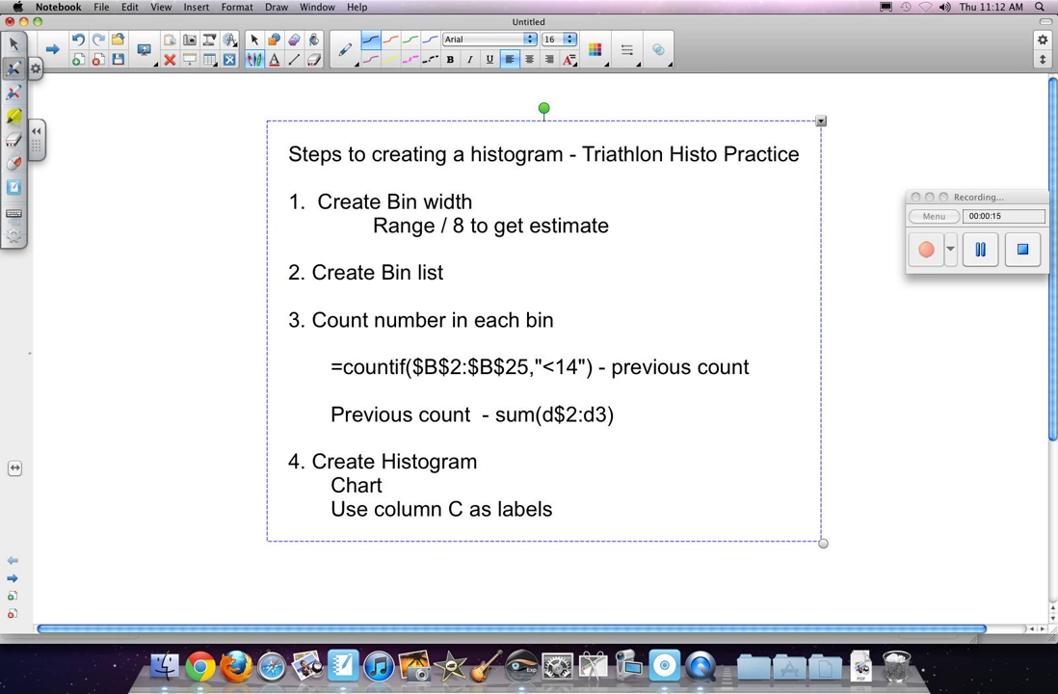
left_click_drag(587, 167, 796, 154)
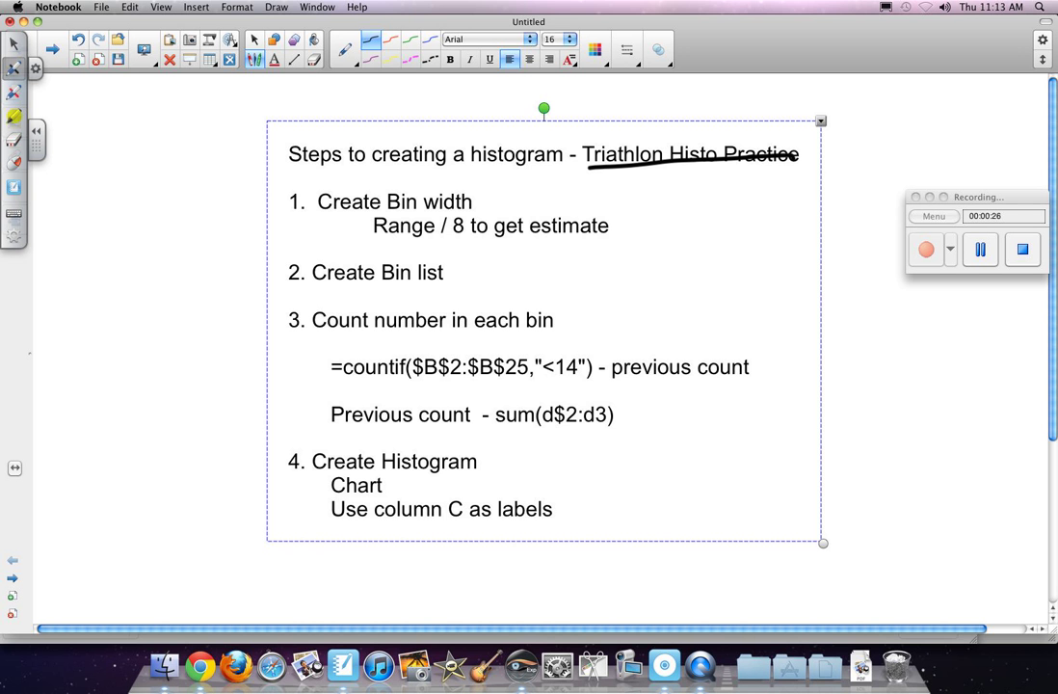
left_click_drag(371, 233, 431, 237)
left_click_drag(452, 240, 487, 241)
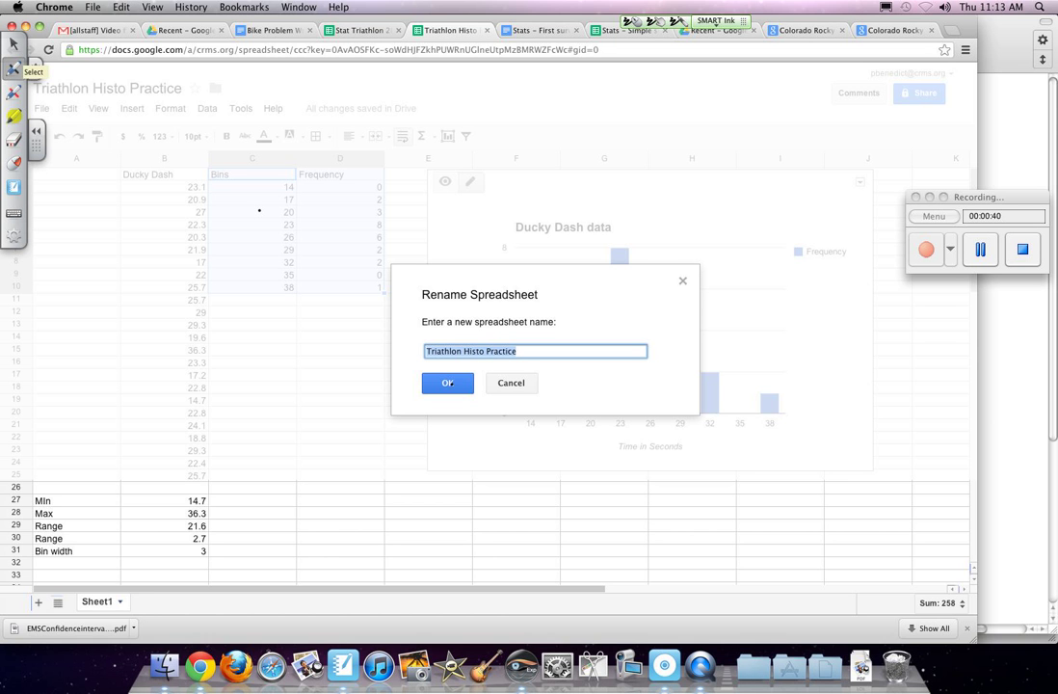
Step: Switch to the Triathlon Histo Practice spreadsheet, keep its name, and examine the Min, Max, Range and Bin width cells in B27:B31
left_click(450, 383)
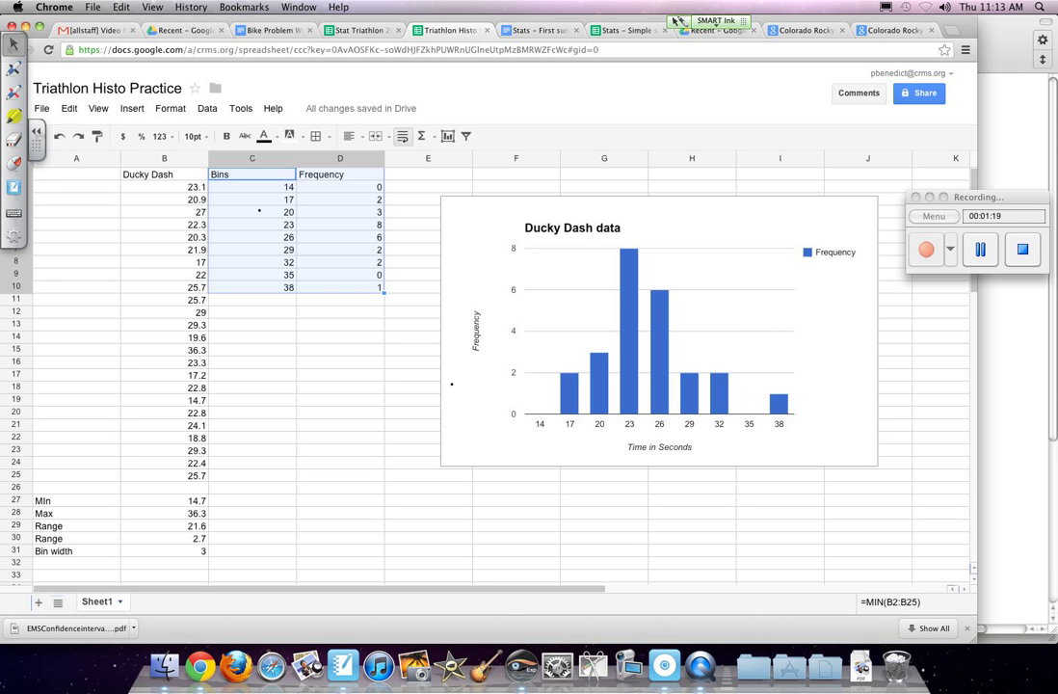
left_click(163, 500)
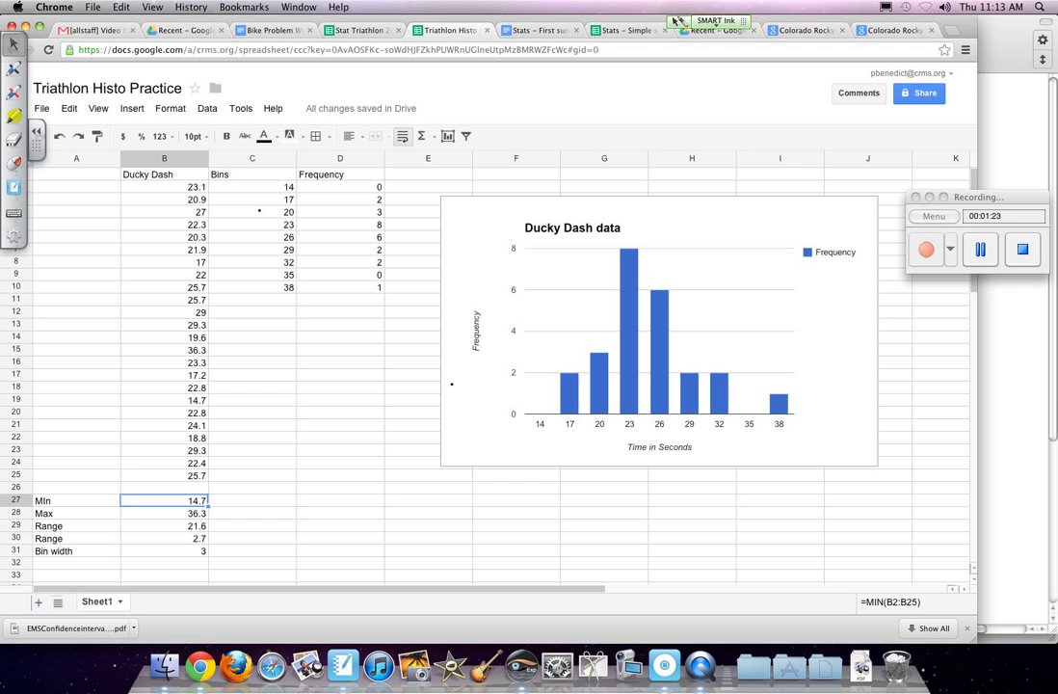
left_click(164, 513)
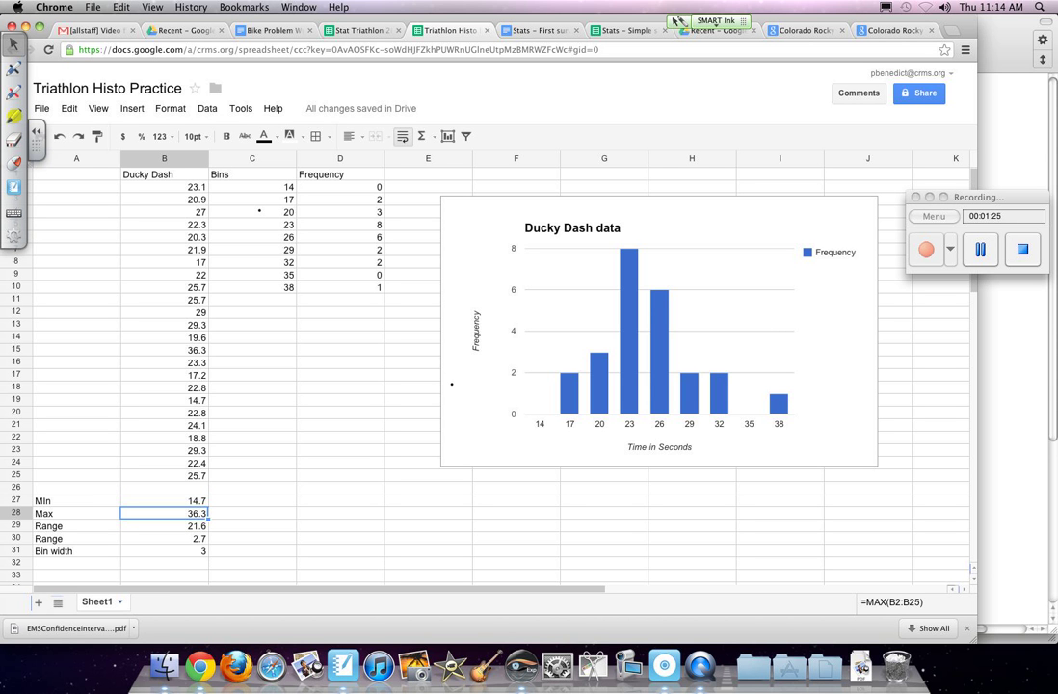
left_click(164, 525)
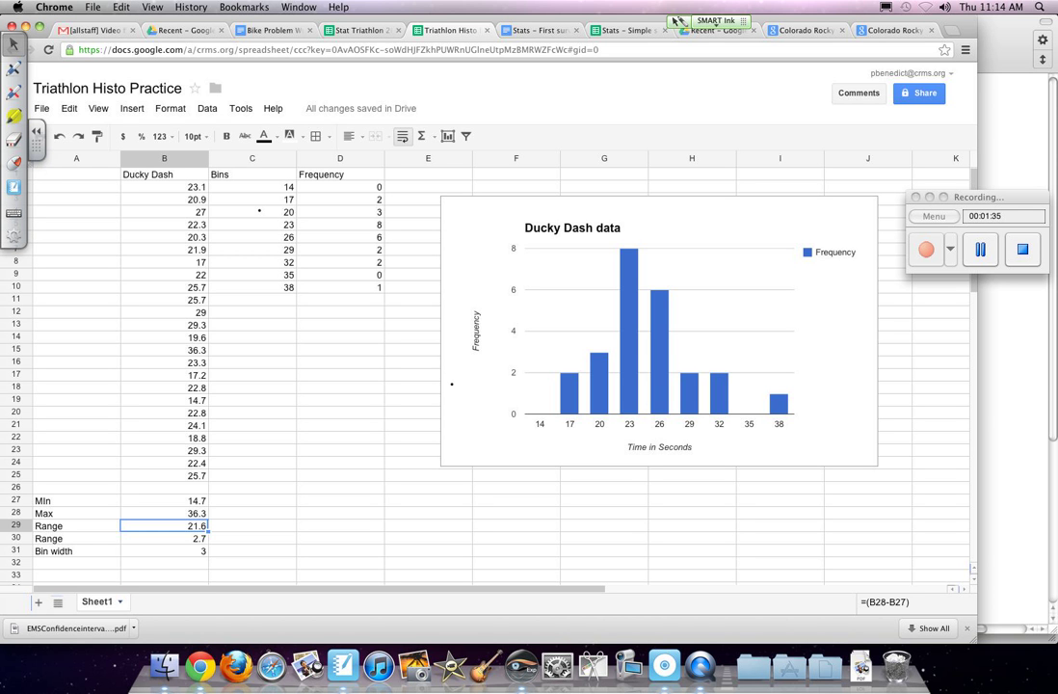
left_click(164, 538)
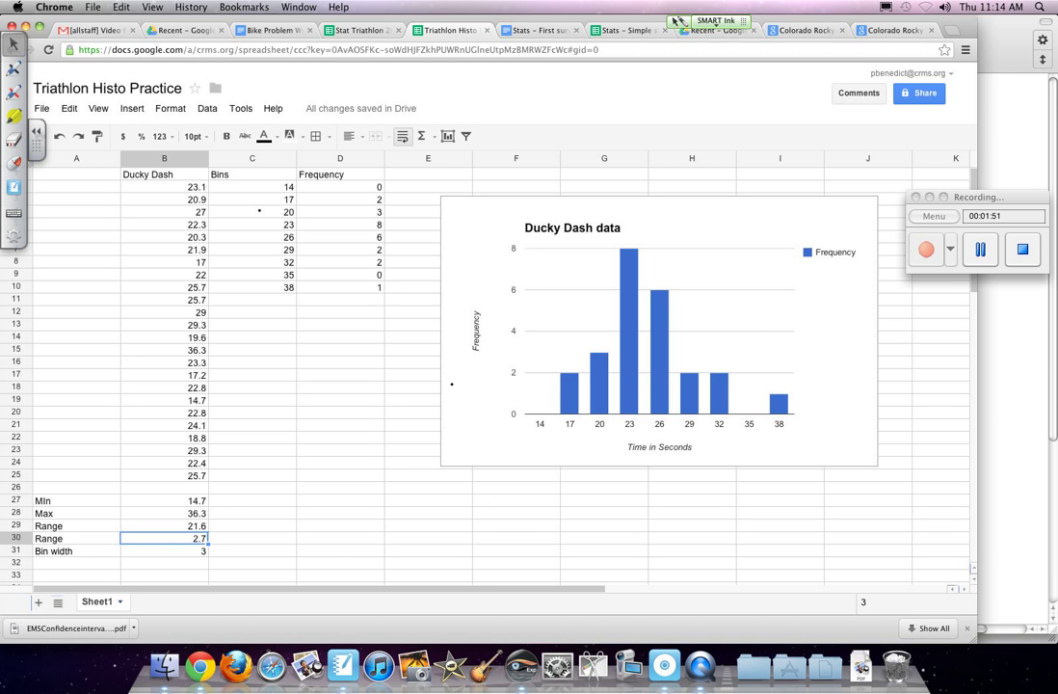
left_click(164, 551)
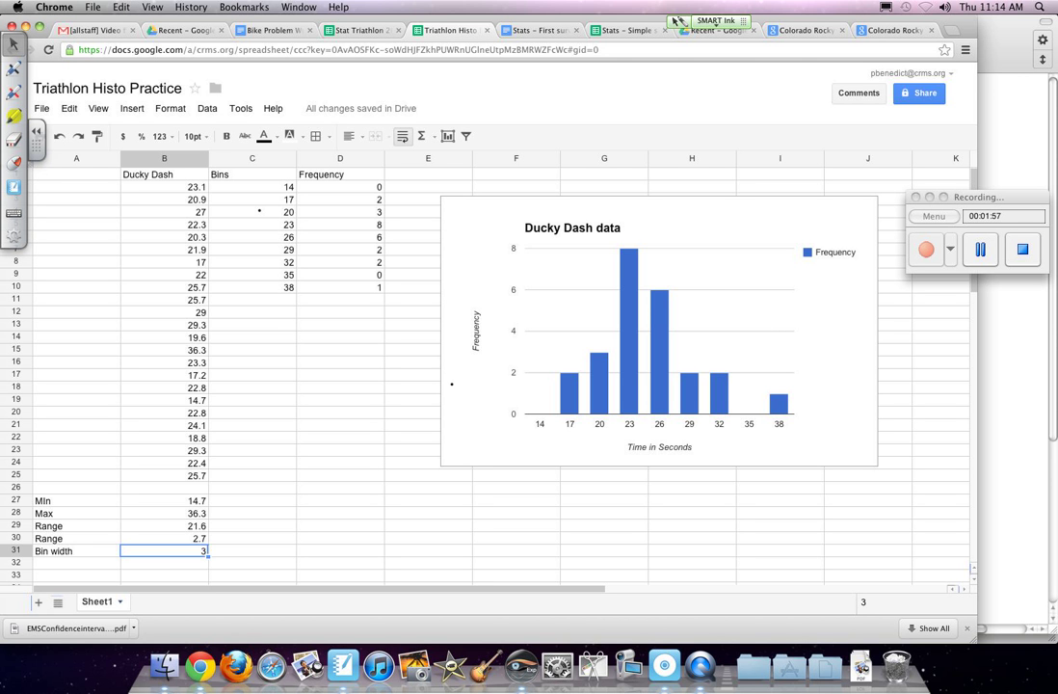
left_click(164, 500)
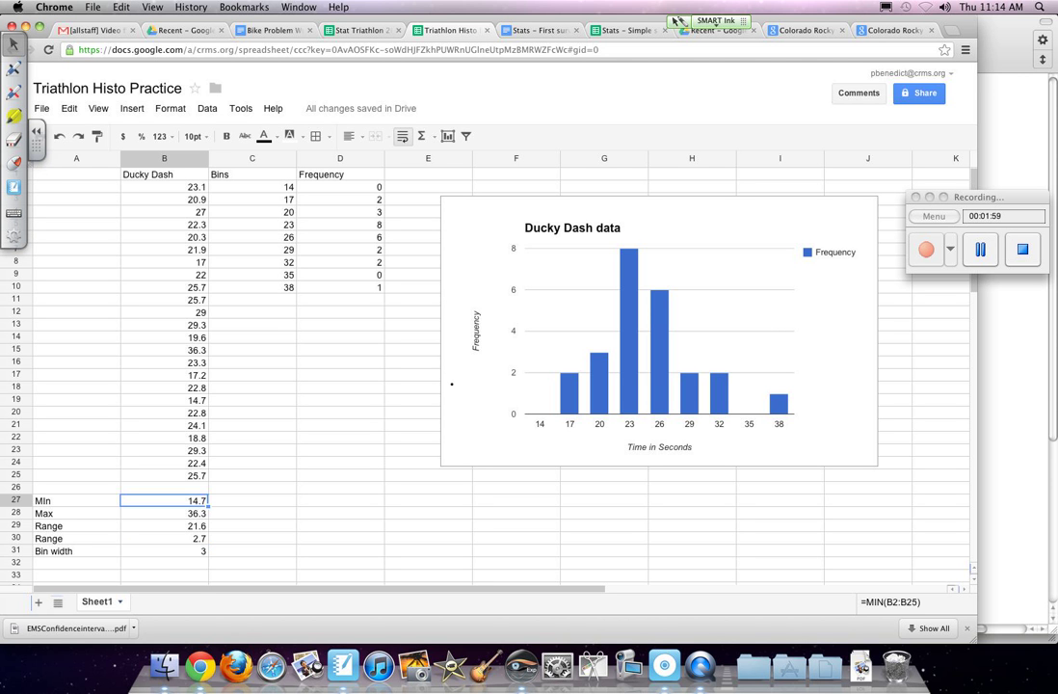
key("Down")
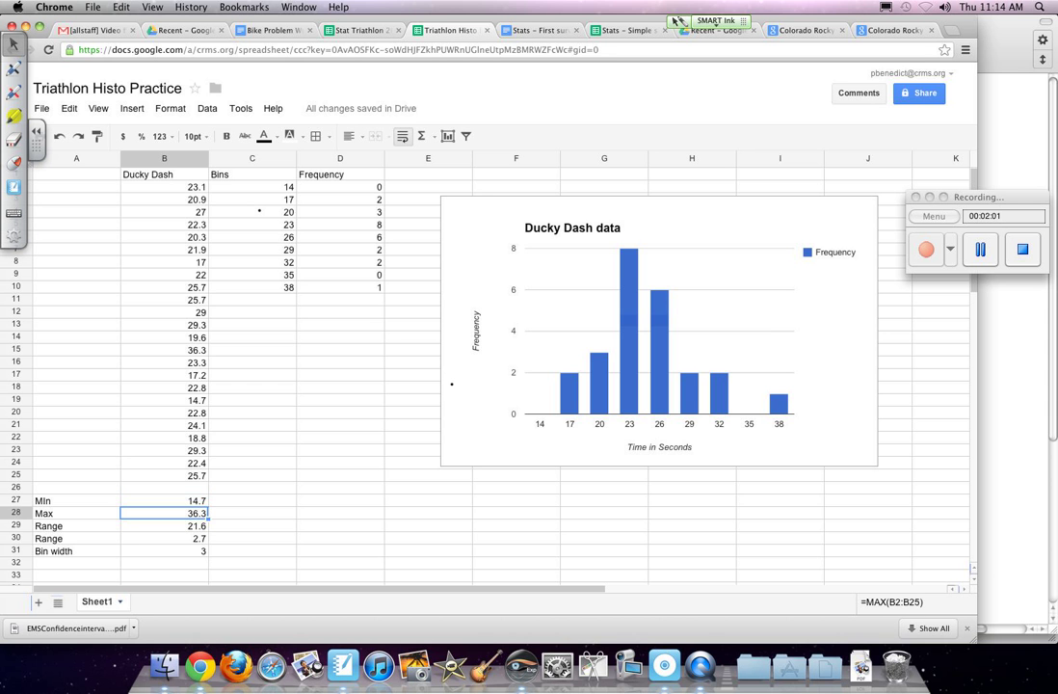
left_click(164, 551)
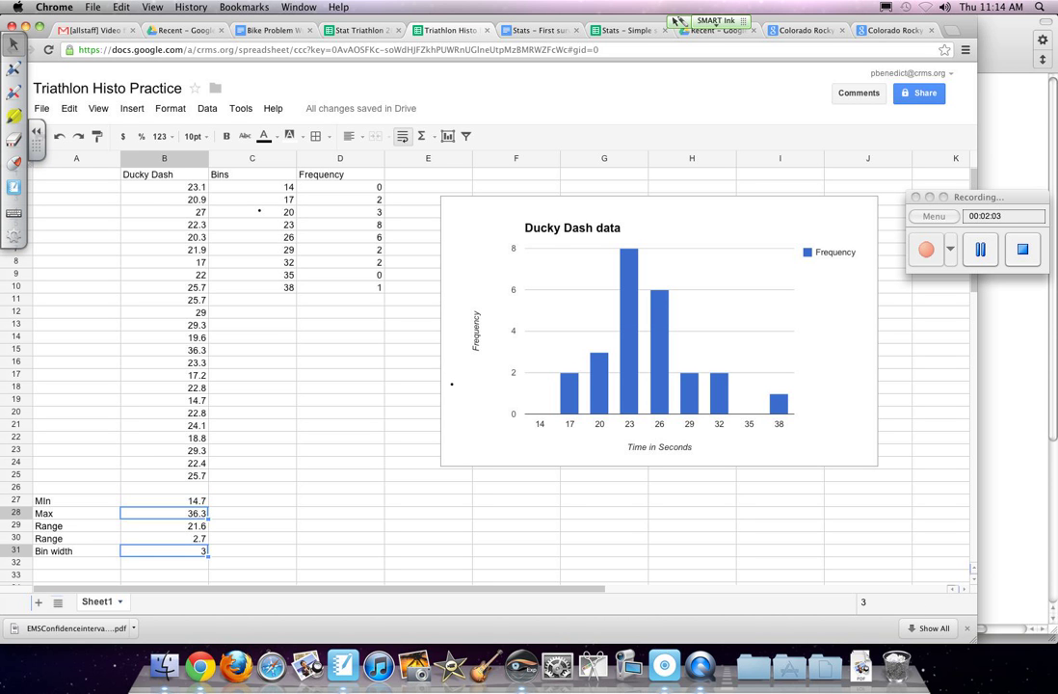
Step: Review the first bin values, enter 17 in C3 as the second bin, and select the bin list C2:C10
left_click(251, 187)
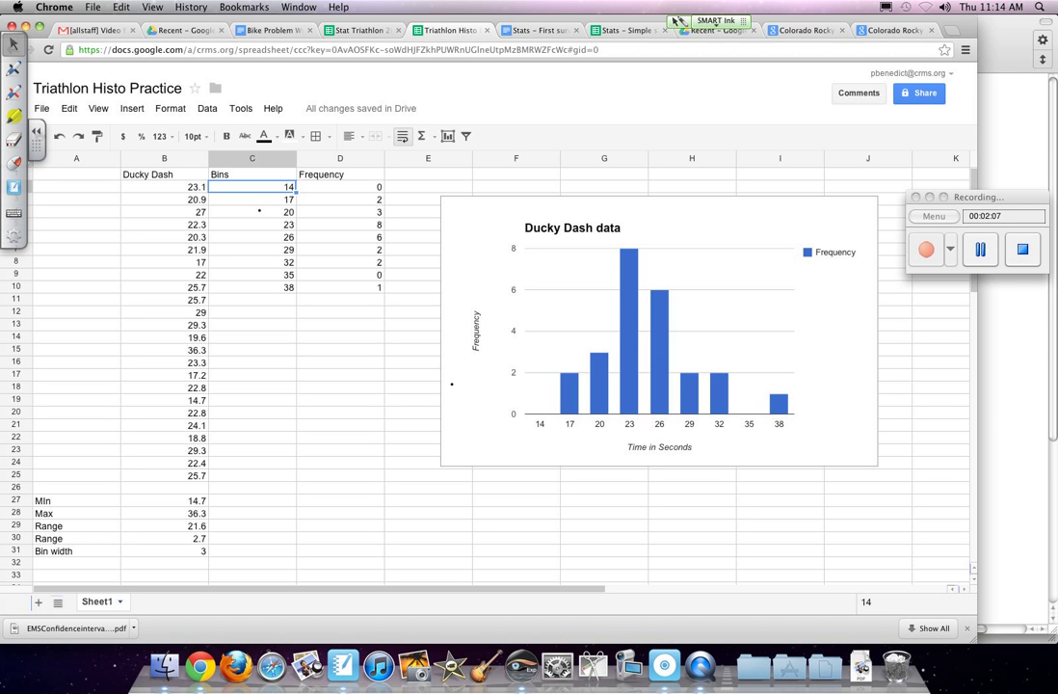
left_click(252, 199)
left_click(260, 212)
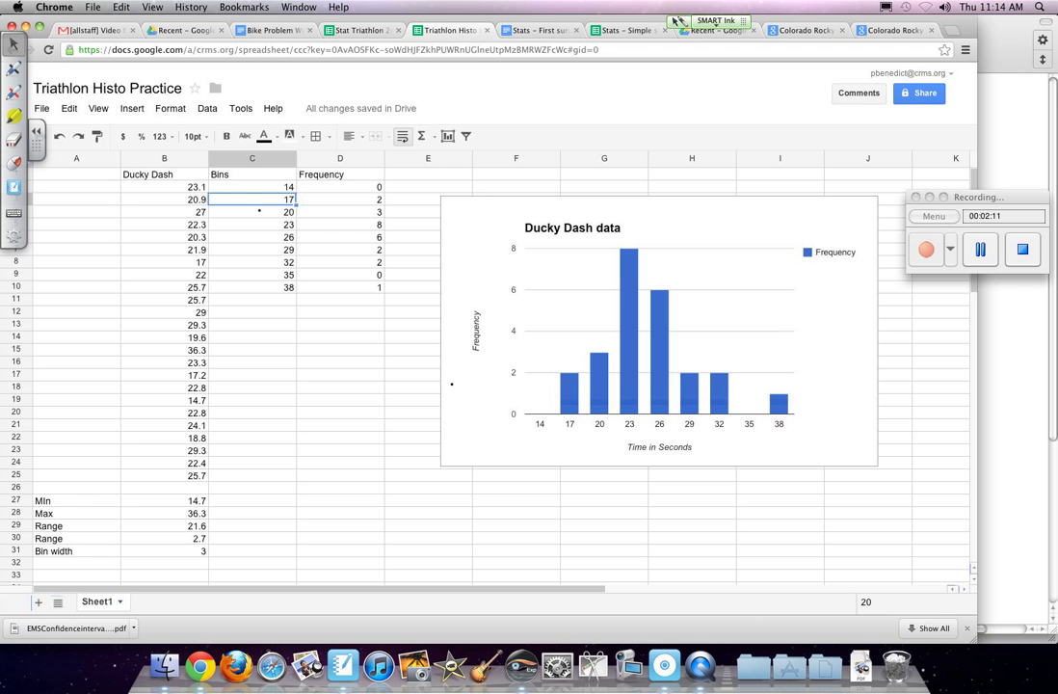
left_click(259, 211)
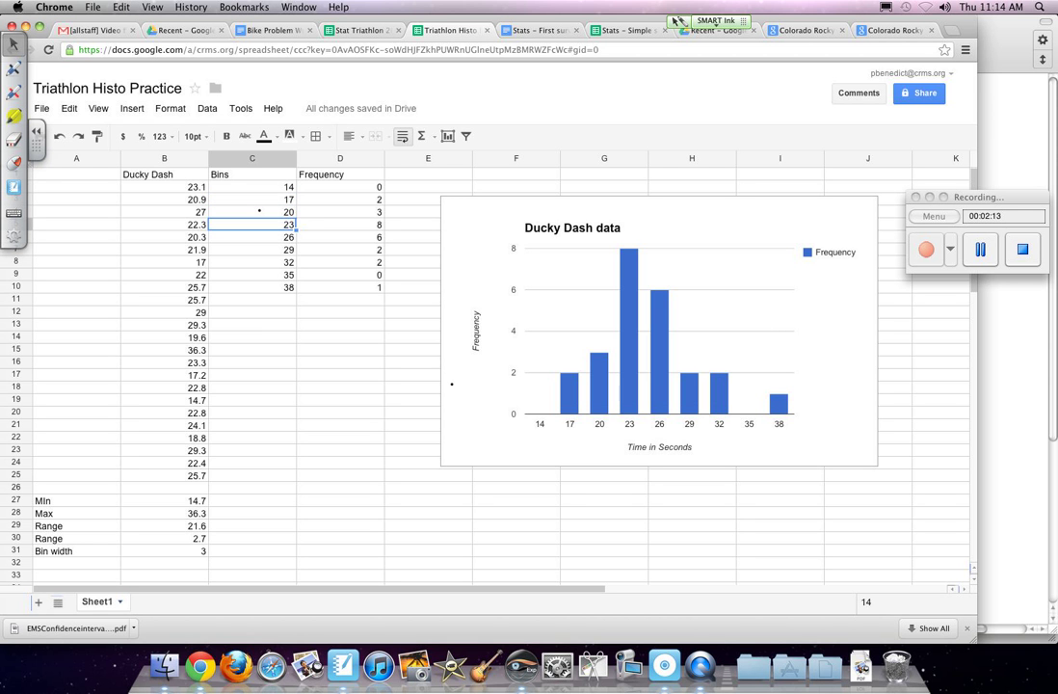
left_click(252, 186)
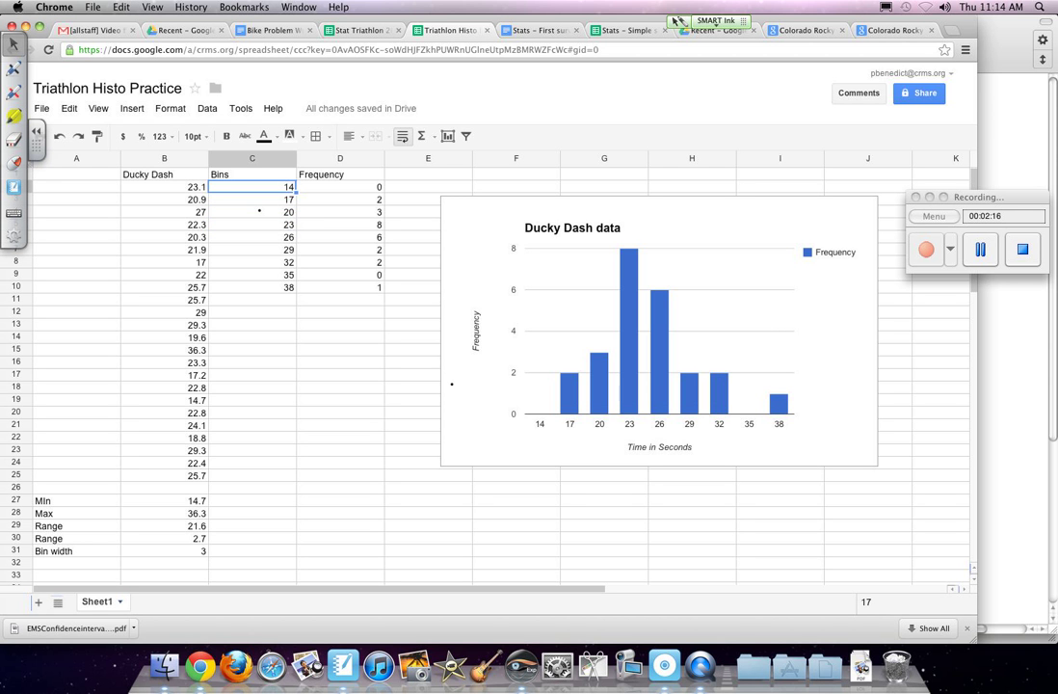
key("Down")
type("1")
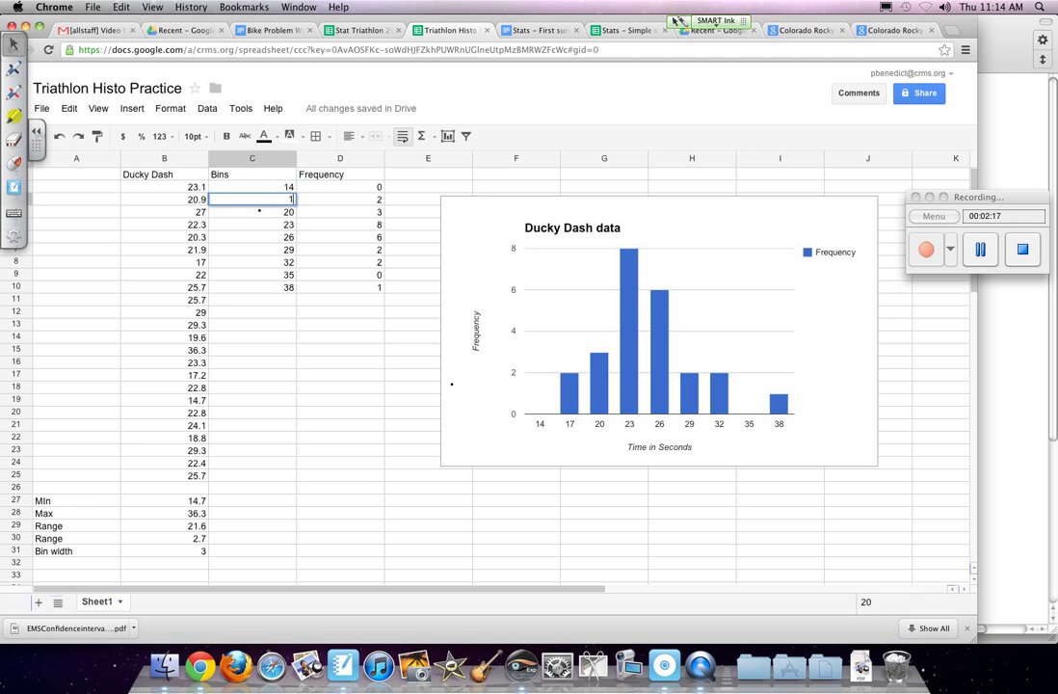
type("7")
key("shift+Up")
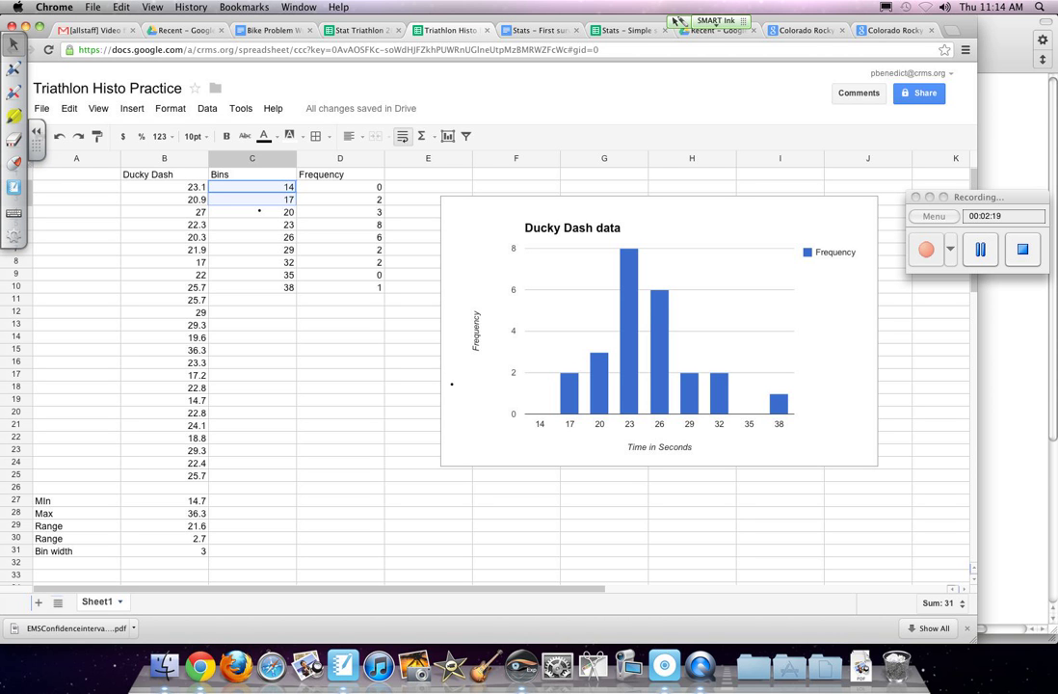
key("ctrl+shift+Down")
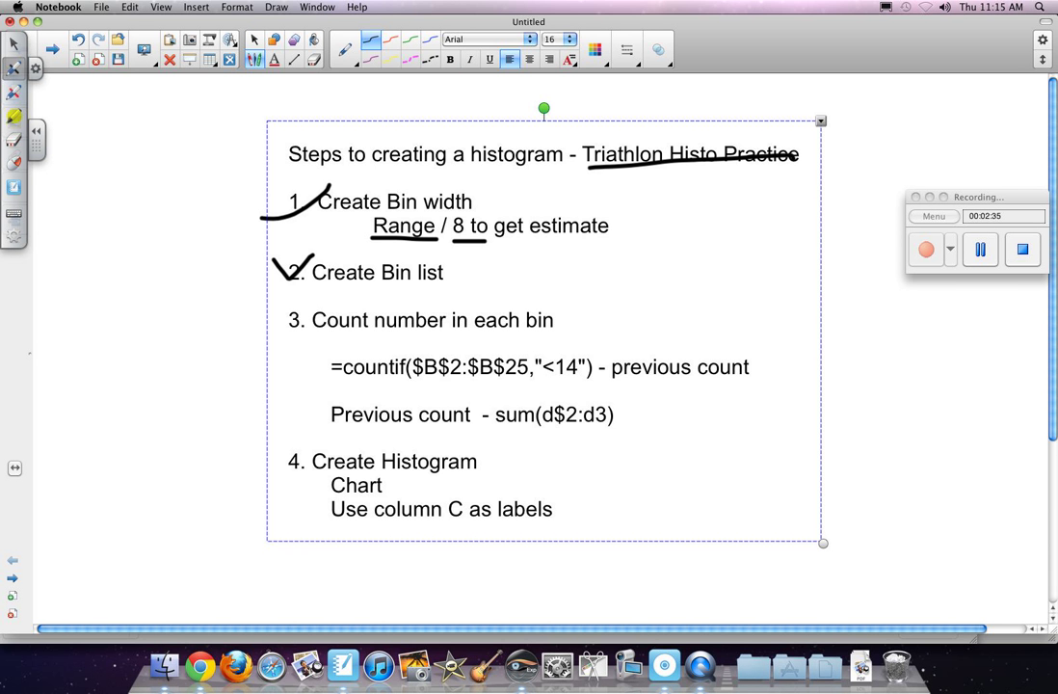
Step: On the Notebook steps page, underline step 3's heading, the countif expression and its range, "- previous count" and "- sum(d$2:d3)"
left_click_drag(314, 332, 539, 335)
left_click_drag(342, 377, 521, 384)
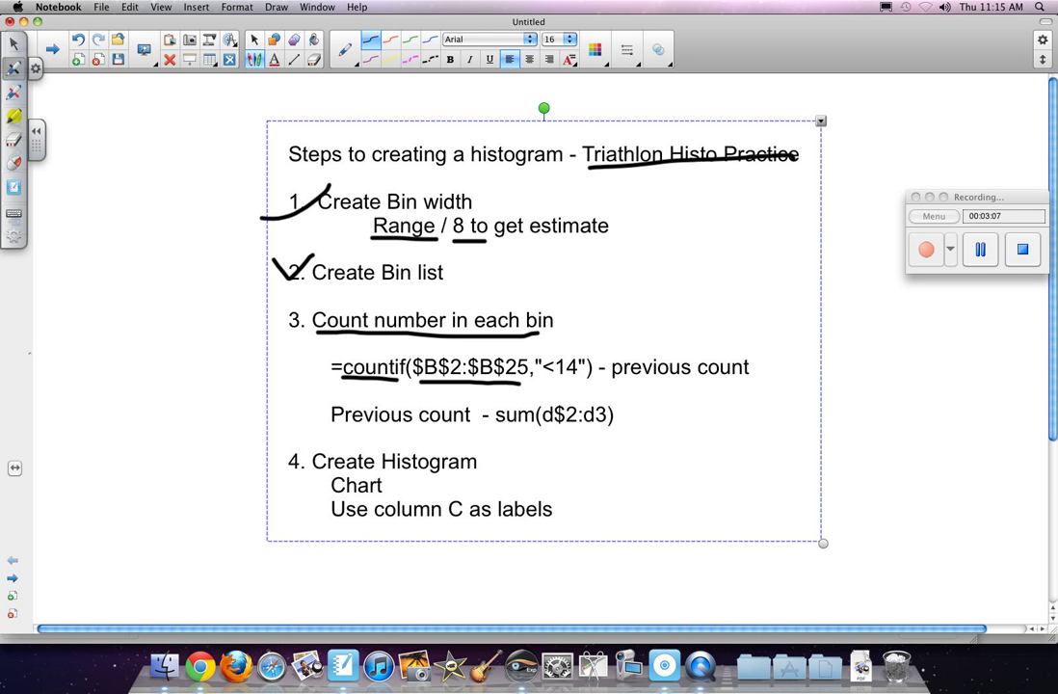
left_click_drag(349, 383, 575, 391)
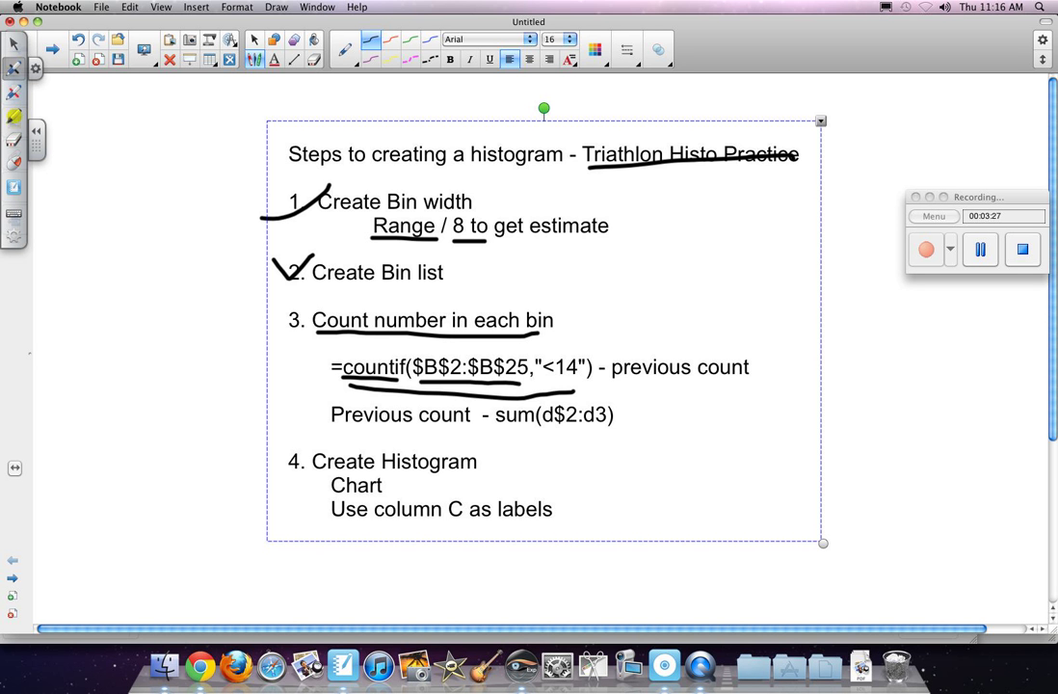
left_click_drag(599, 377, 740, 380)
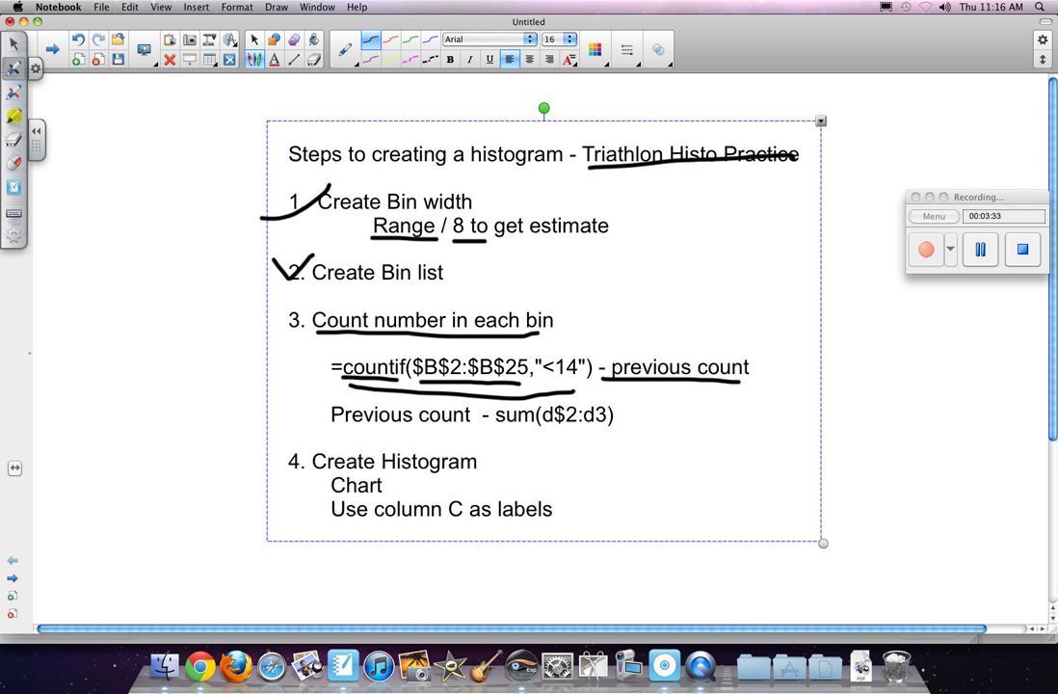
left_click_drag(480, 426, 607, 433)
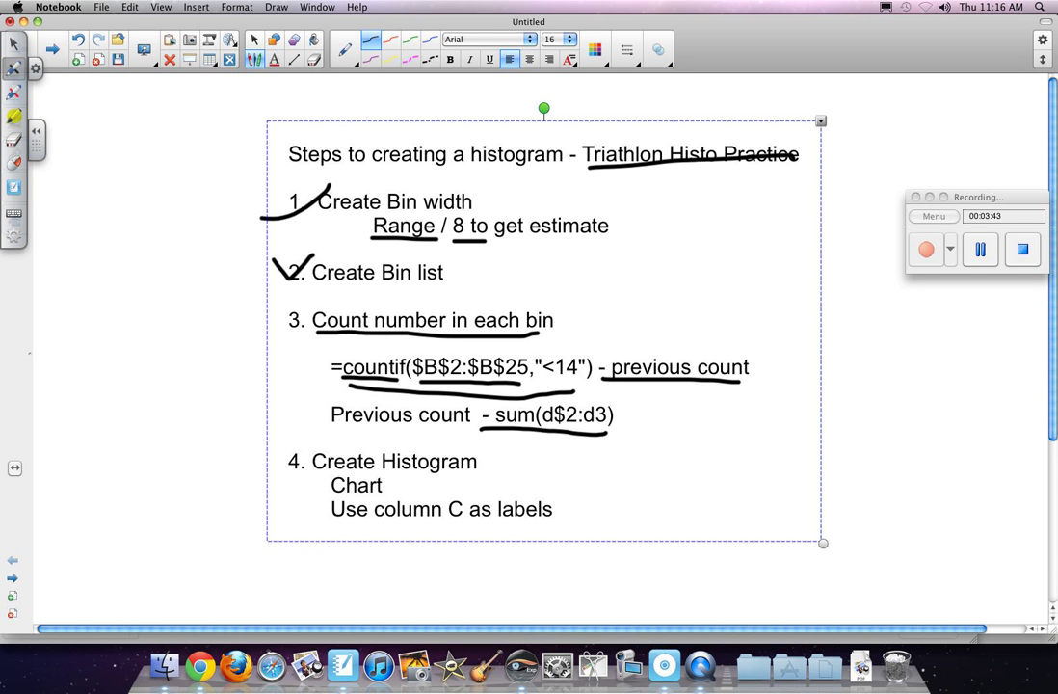
mouse_move(303, 302)
left_mouse_down()
mouse_move(283, 424)
mouse_move(334, 446)
left_mouse_up()
Step: Return to the Triathlon Histo Practice spreadsheet, clear the Frequency values in D2:D10 and delete the Ducky Dash data chart
left_click(237, 665)
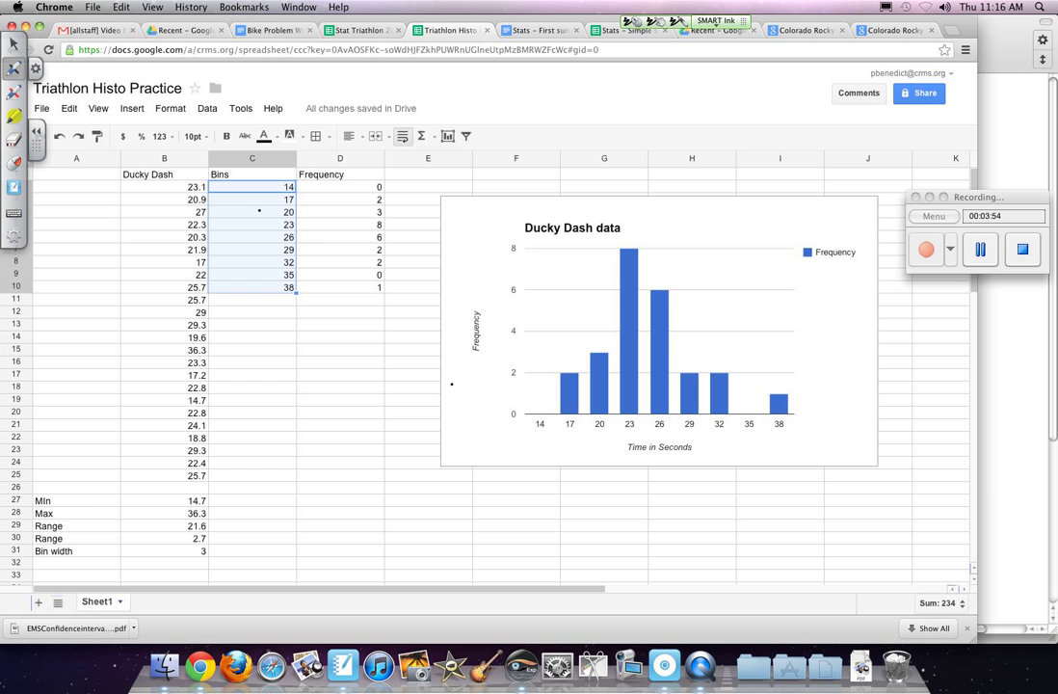
left_click(14, 45)
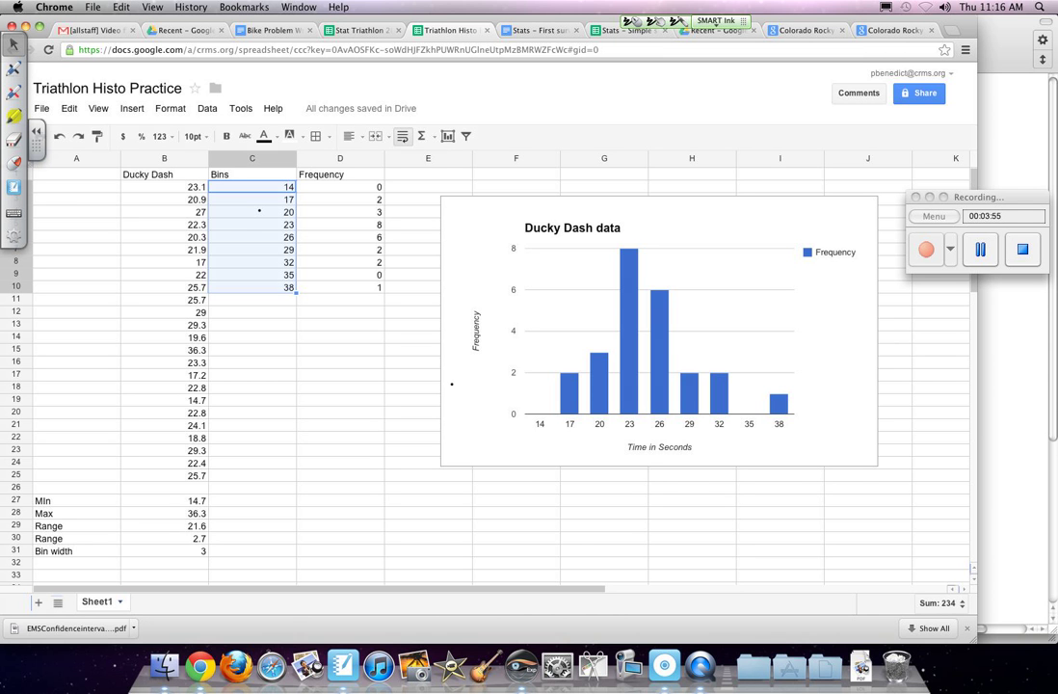
left_click_drag(340, 187, 339, 287)
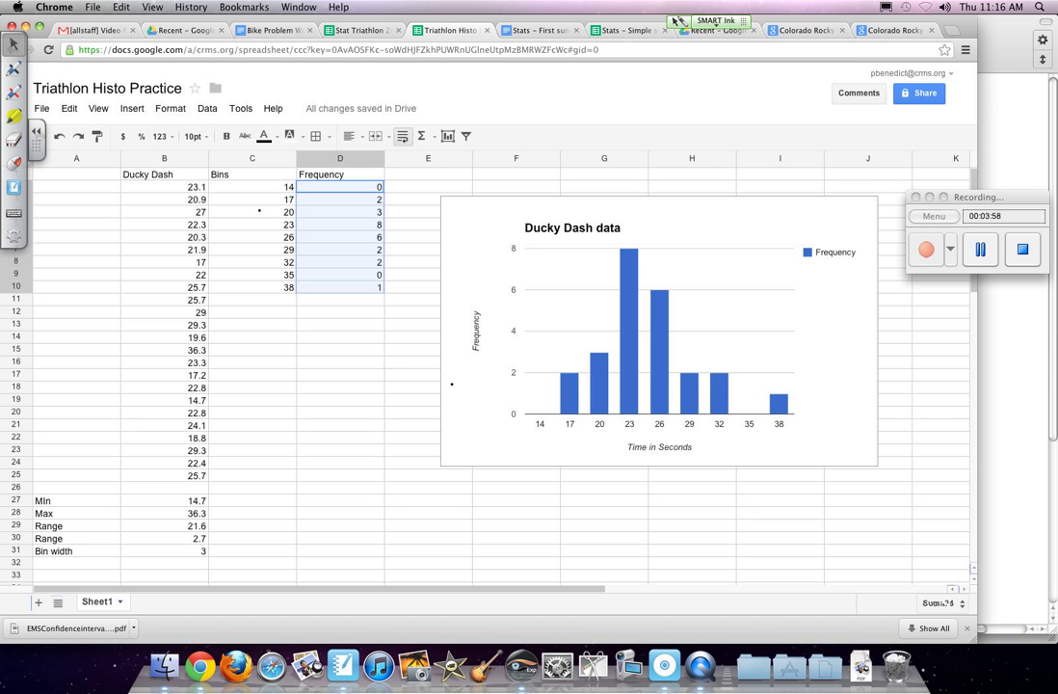
key("Delete")
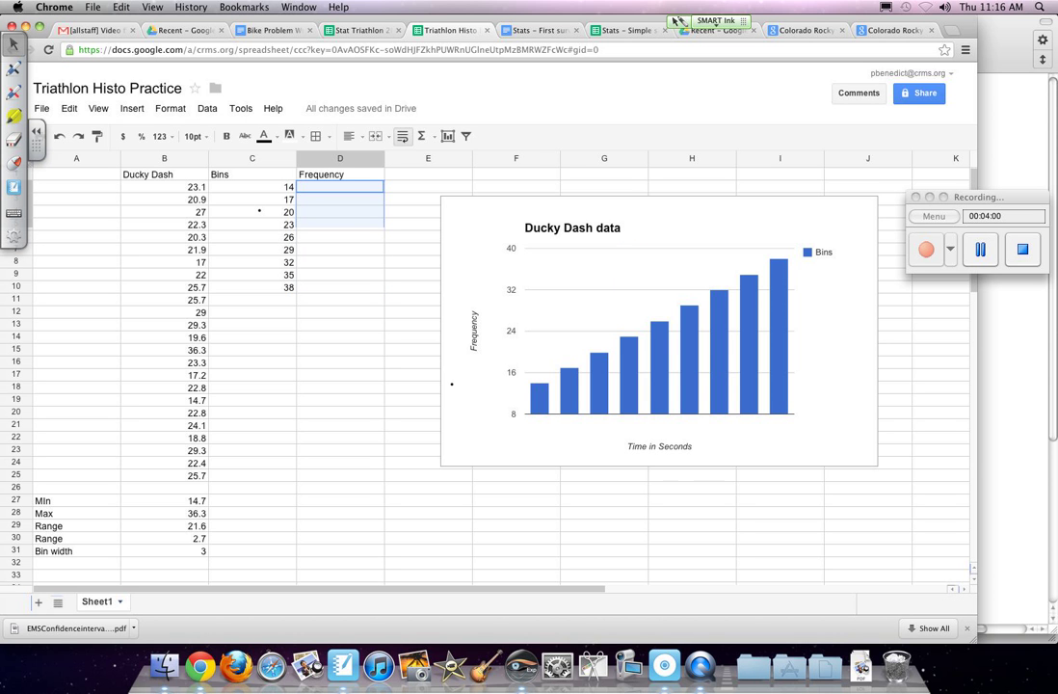
left_click(452, 383)
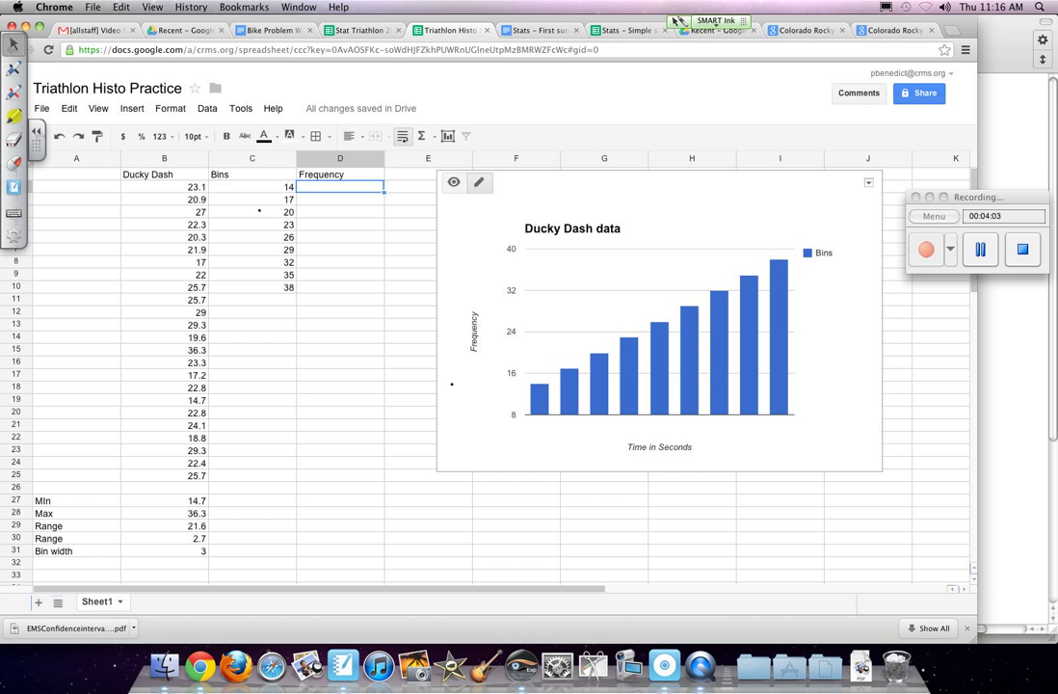
key("Delete")
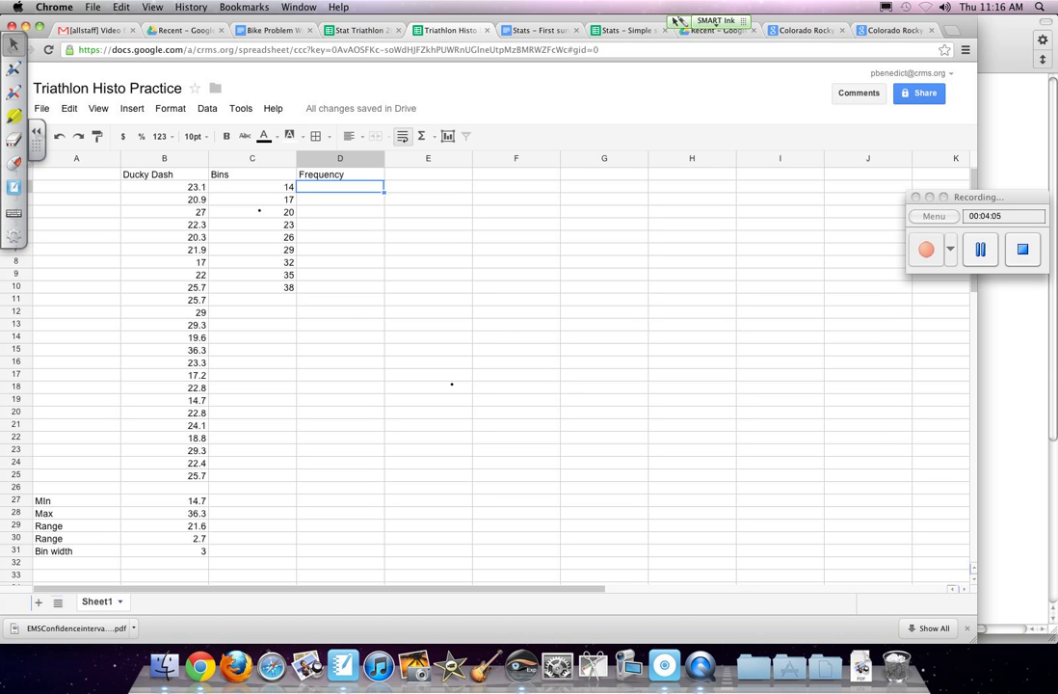
Step: Start a COUNTIF formula in D2 over the Ducky Dash values, writing the range as $B$2:B25
type("=")
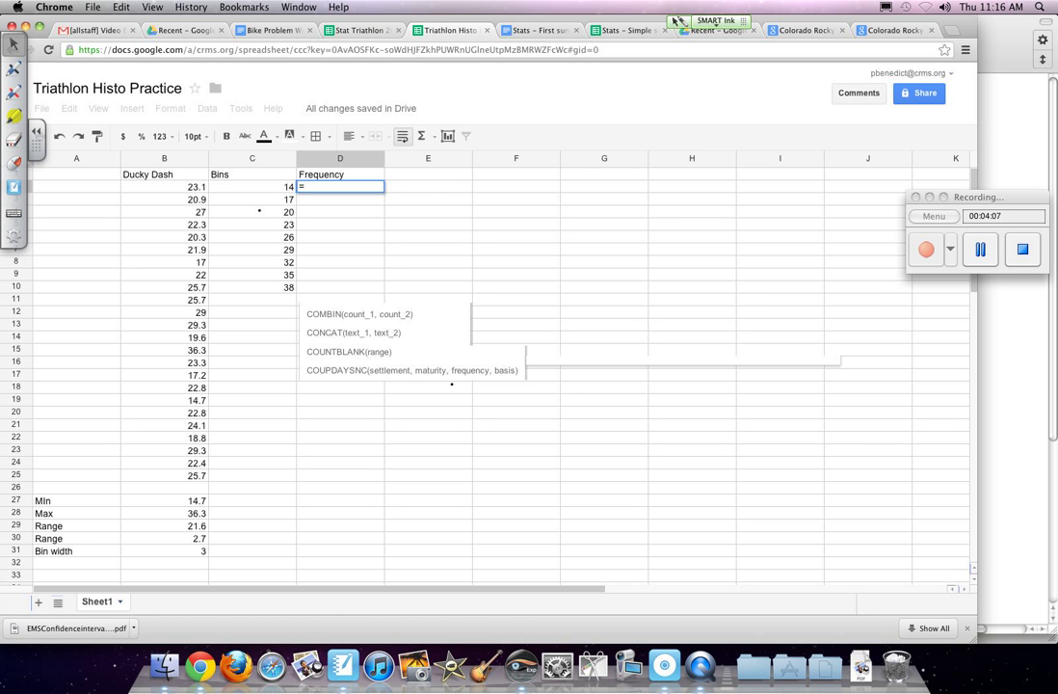
type("count")
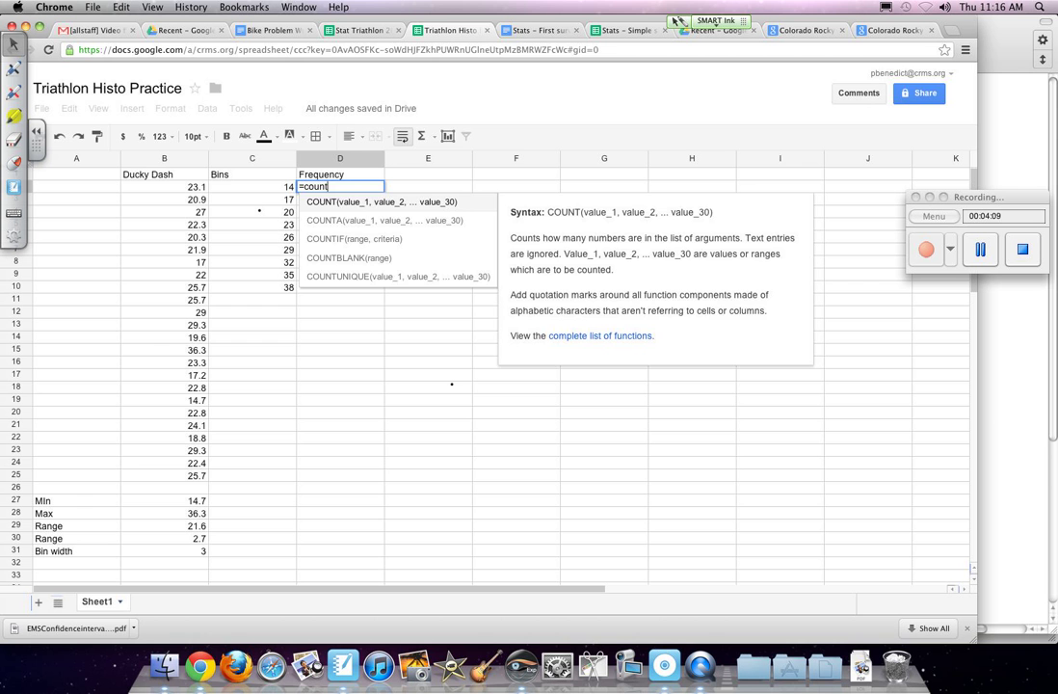
key("Down")
key("Down")
key("Return")
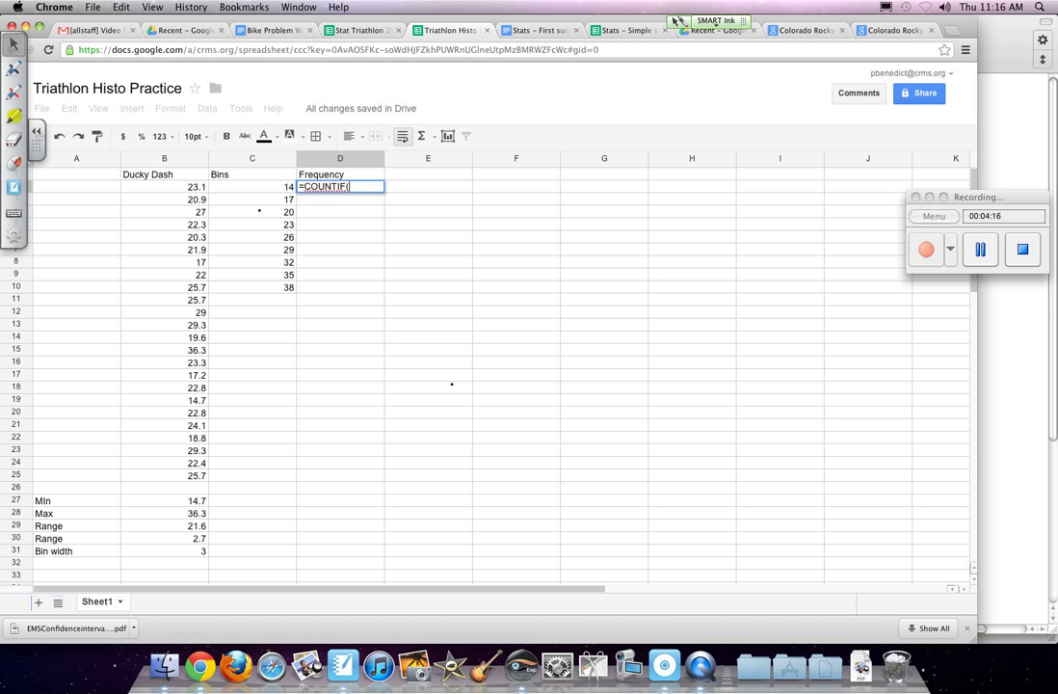
left_click_drag(164, 187, 164, 475)
left_click(348, 186)
type("$B$2:B25")
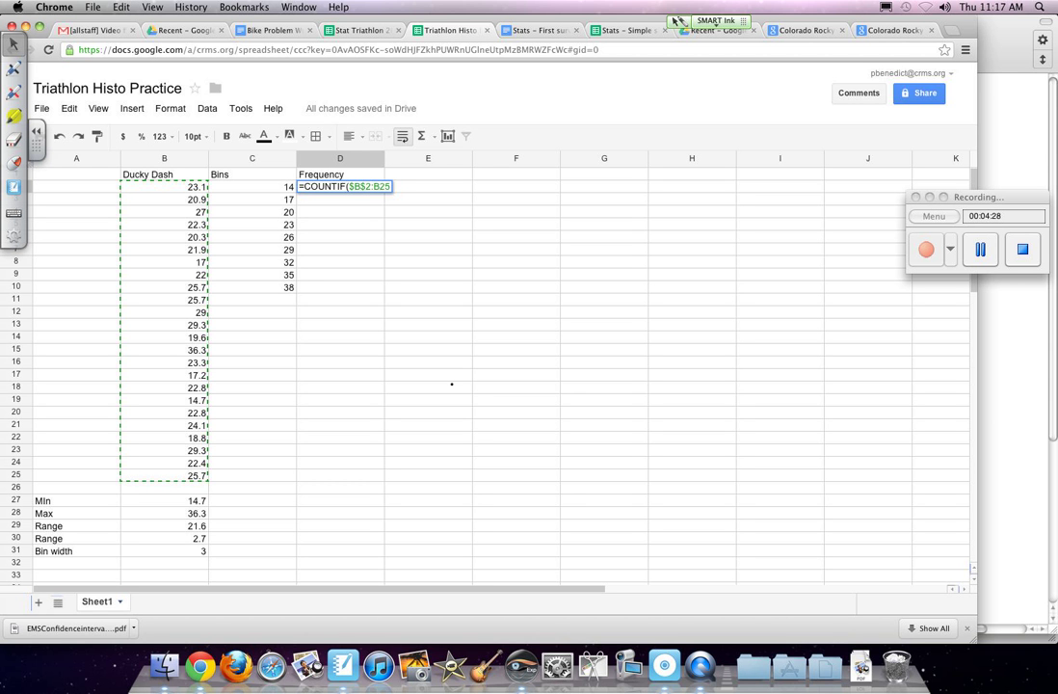
Step: Make the range end absolute and add the criterion, completing the D2 formula as =COUNTIF($B$2:$B$25,"<14")
key("Right")
key("Right")
type("$")
key("Right")
type("$")
key("Right")
key("Right")
type(",\"<14")
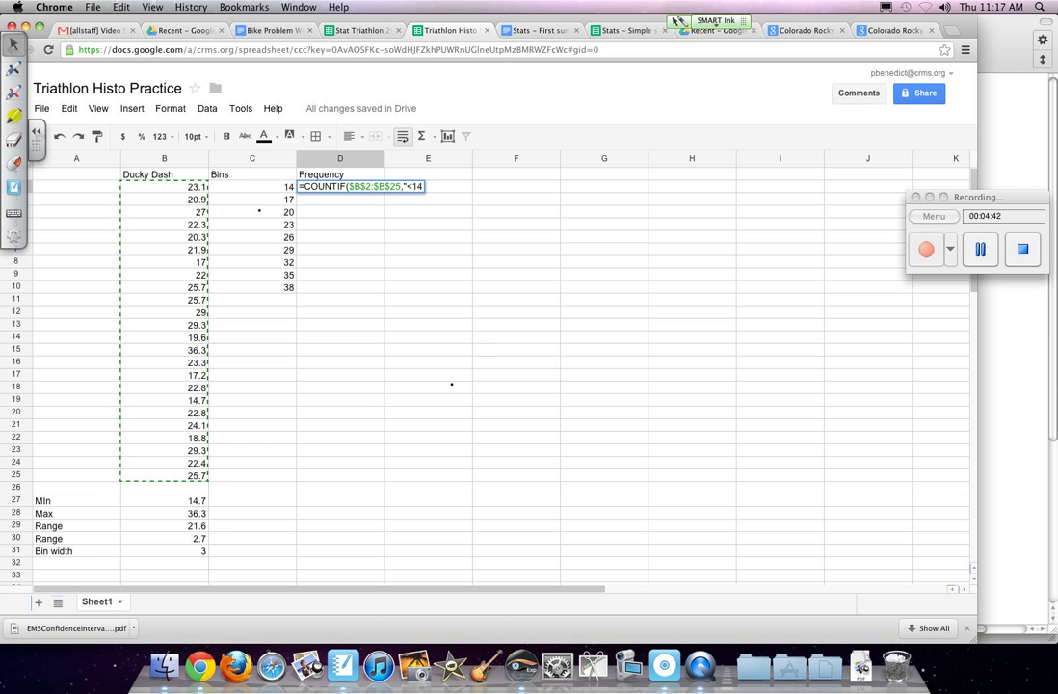
type("\")")
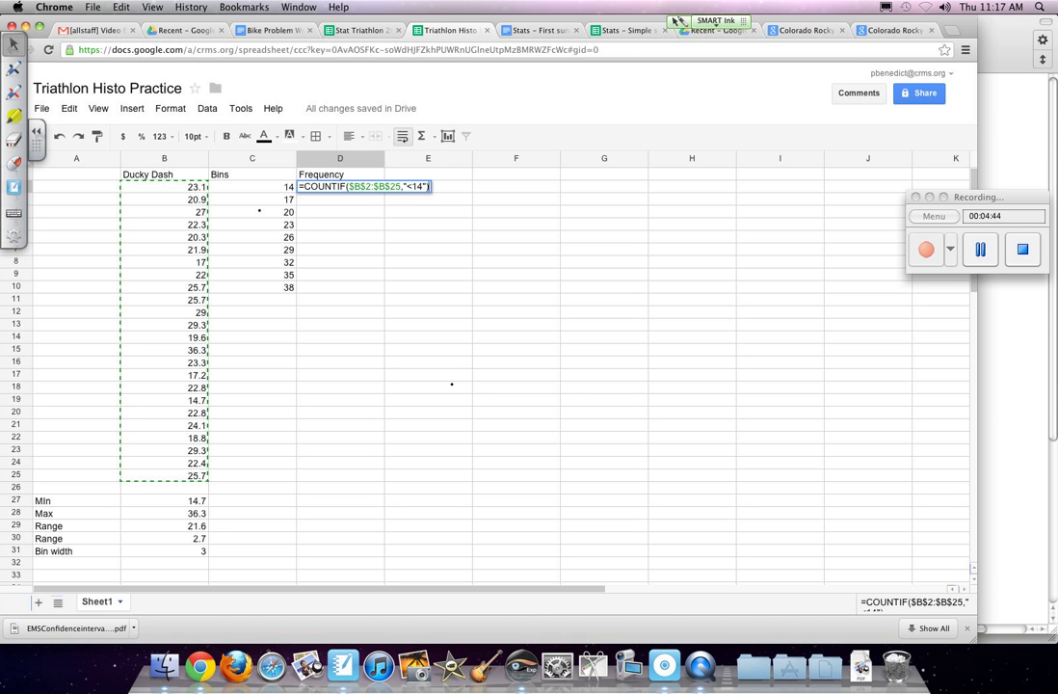
Step: Copy the D2 COUNTIF formula into D3 and change its criterion there to "<17"
key("Return")
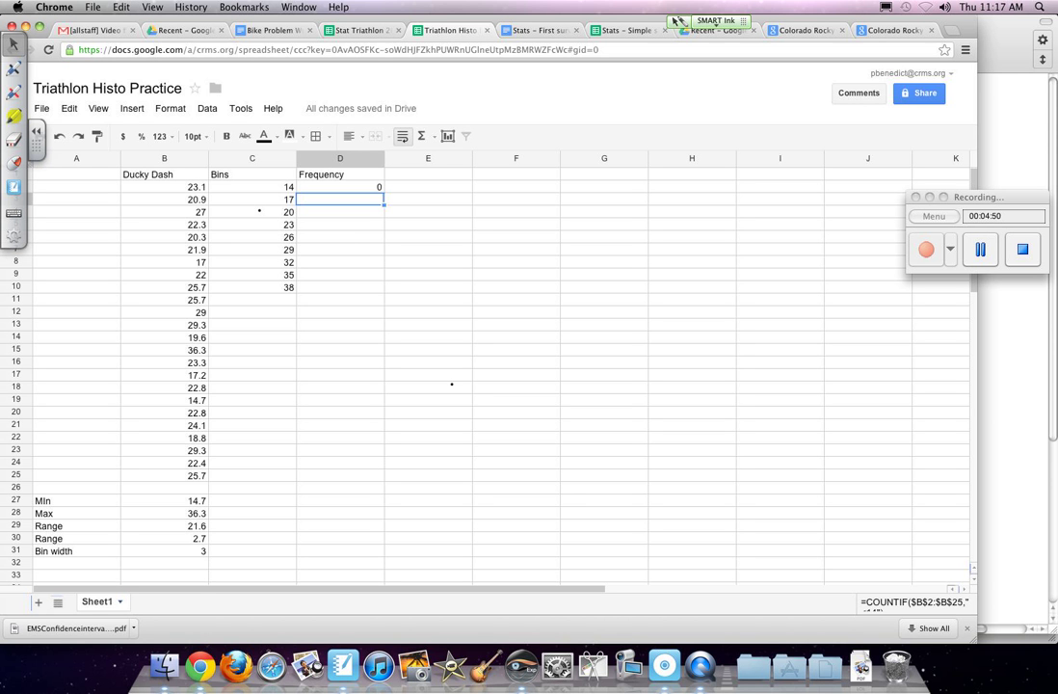
key("Up")
key("ctrl+c")
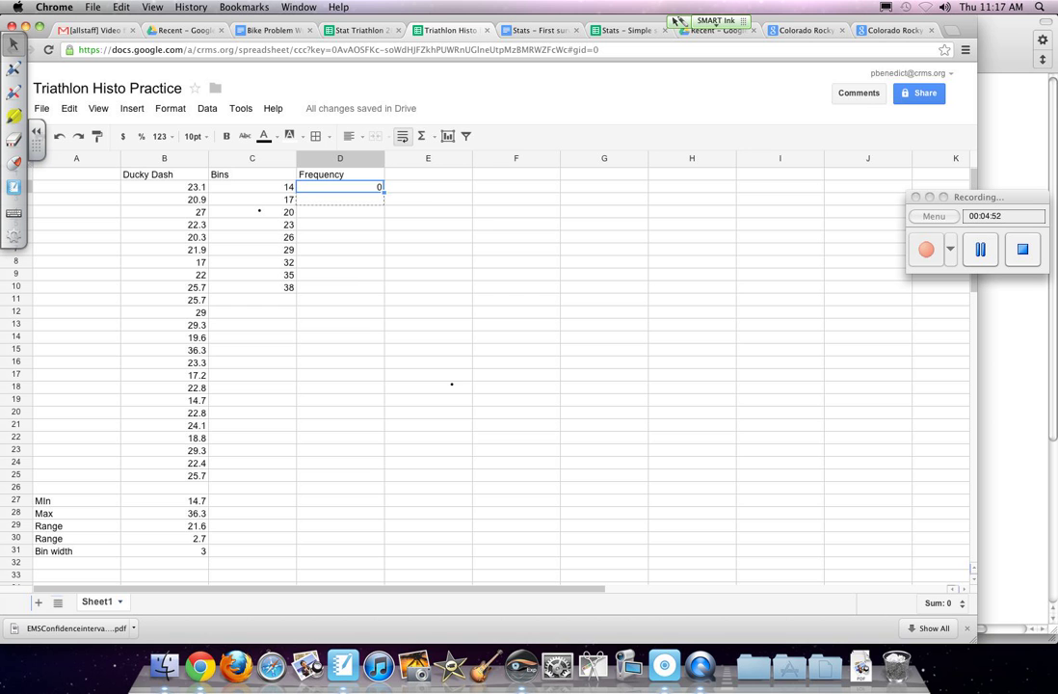
double_click(339, 199)
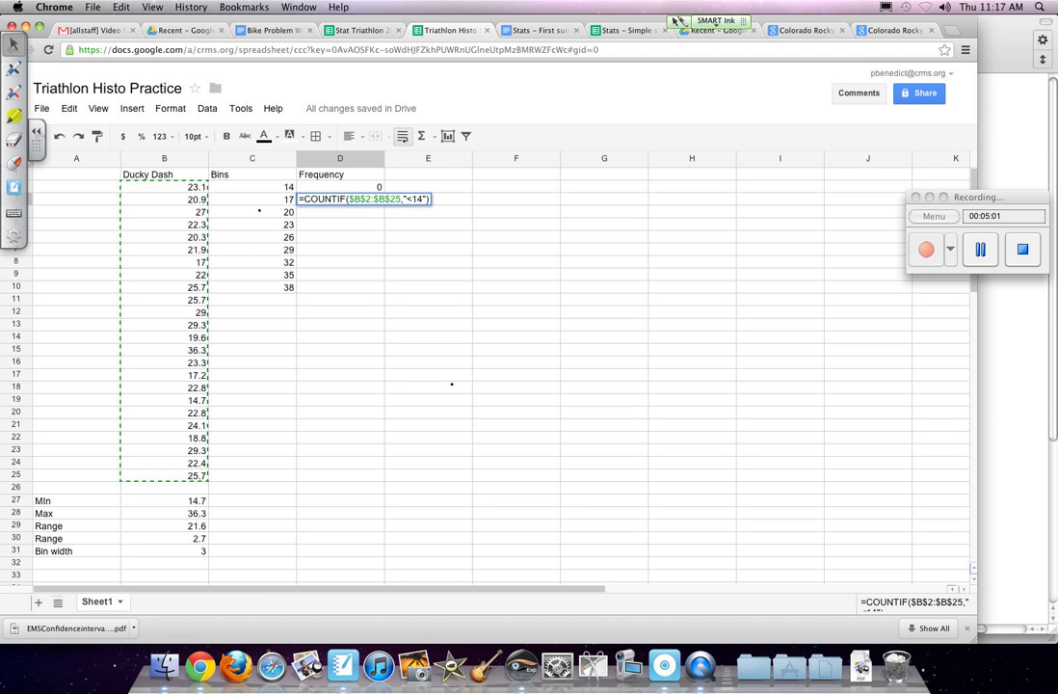
key("BackSpace")
type("7")
key("Return")
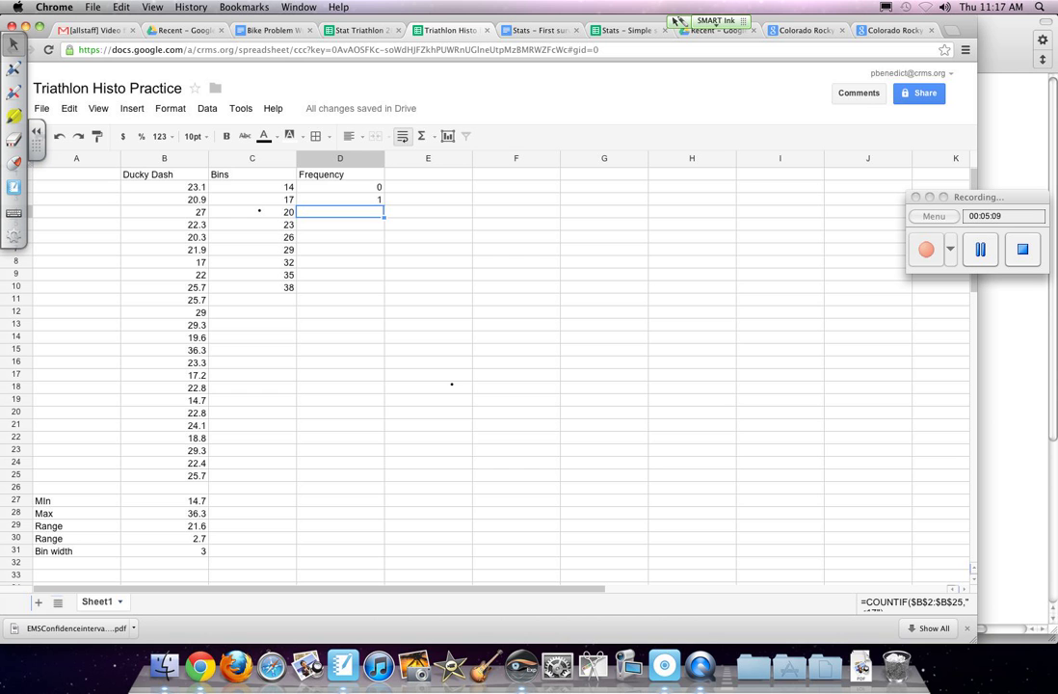
Step: Copy the D3 formula into D4 and change its COUNTIF criterion to "<20"
left_click(339, 200)
left_click_drag(383, 205, 384, 217)
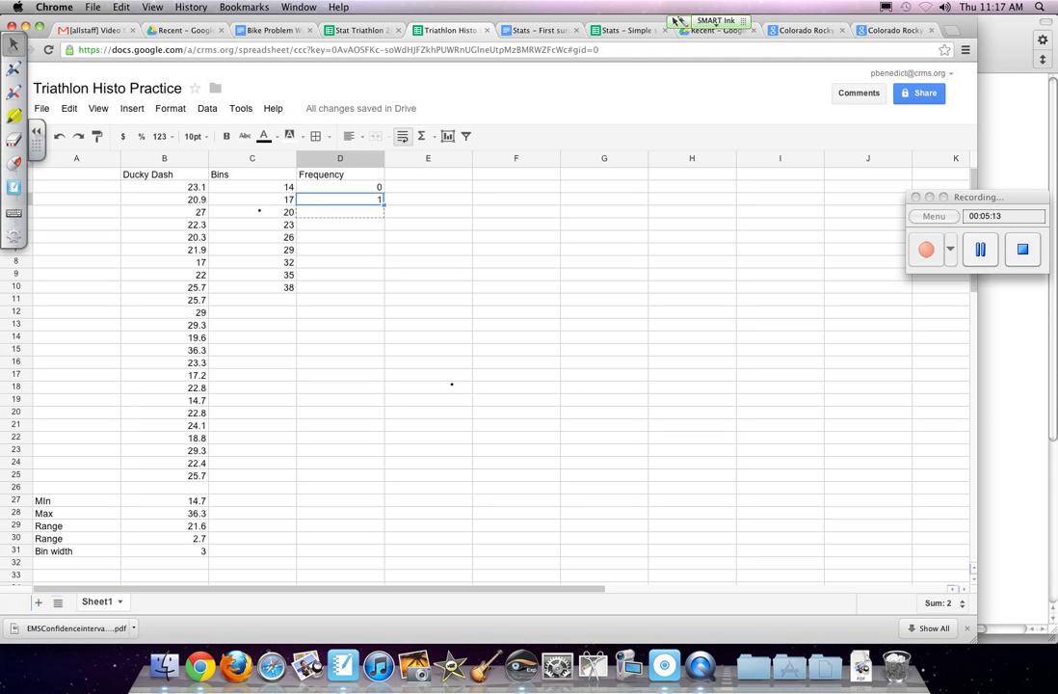
double_click(339, 211)
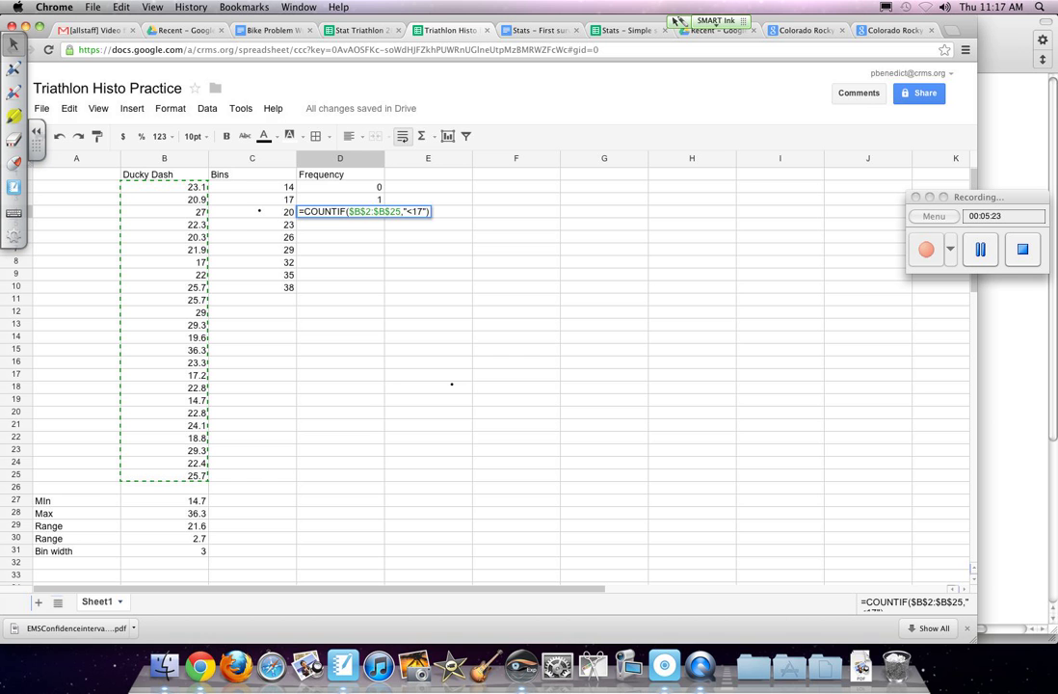
double_click(418, 211)
type("20")
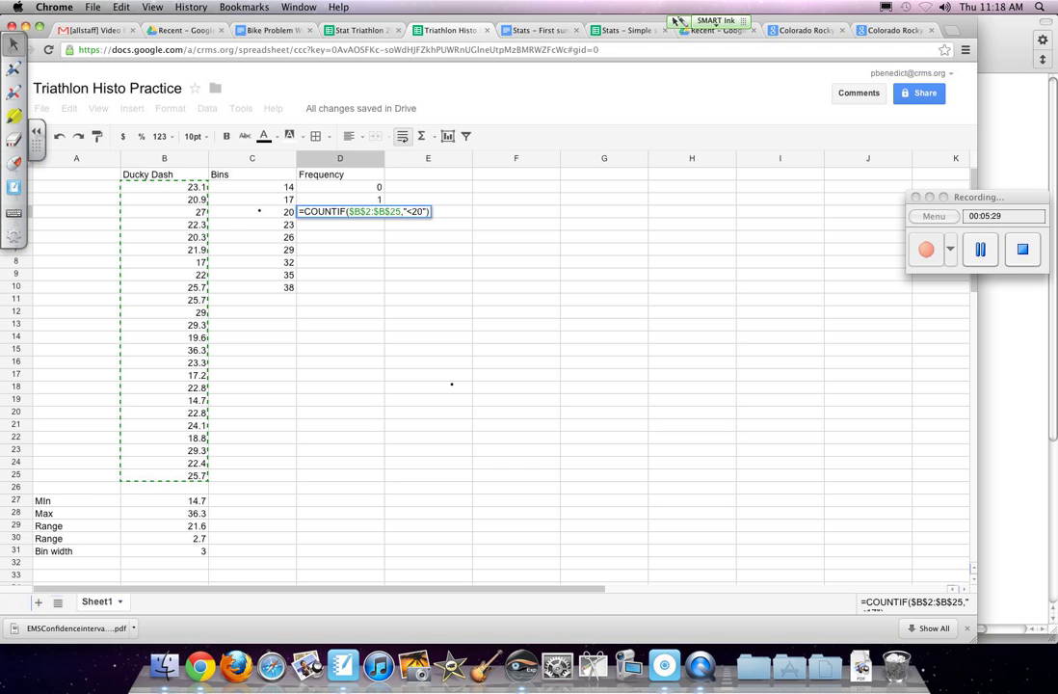
key("Return")
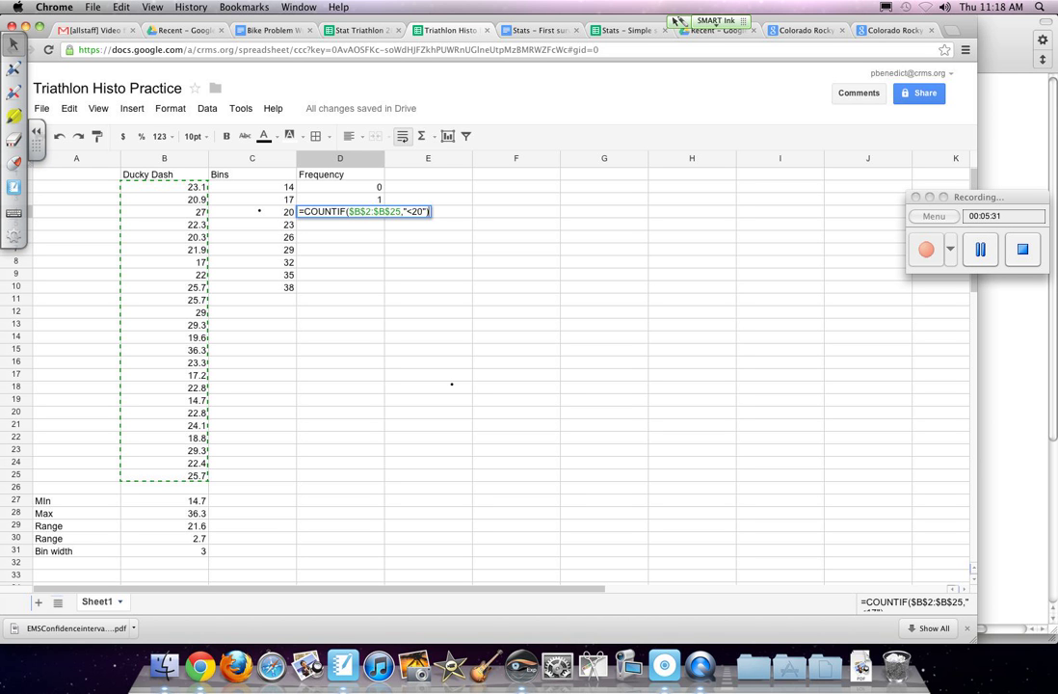
Step: Subtract the previous counts in D4 by appending -sum(D$2:D3) to the COUNTIF formula
type("-sum")
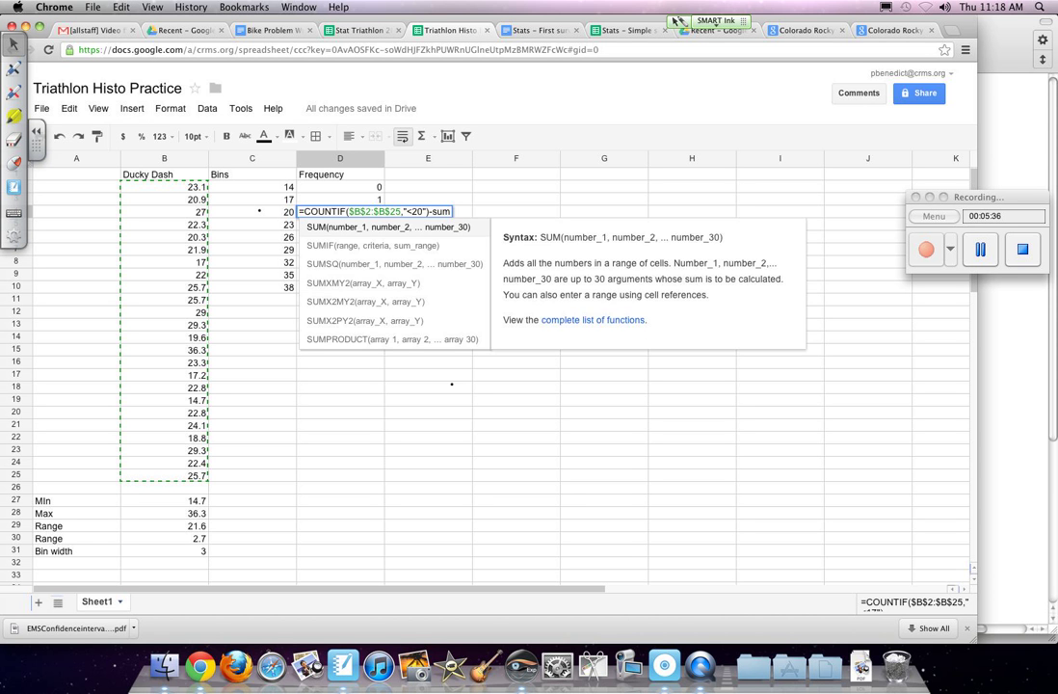
type("(")
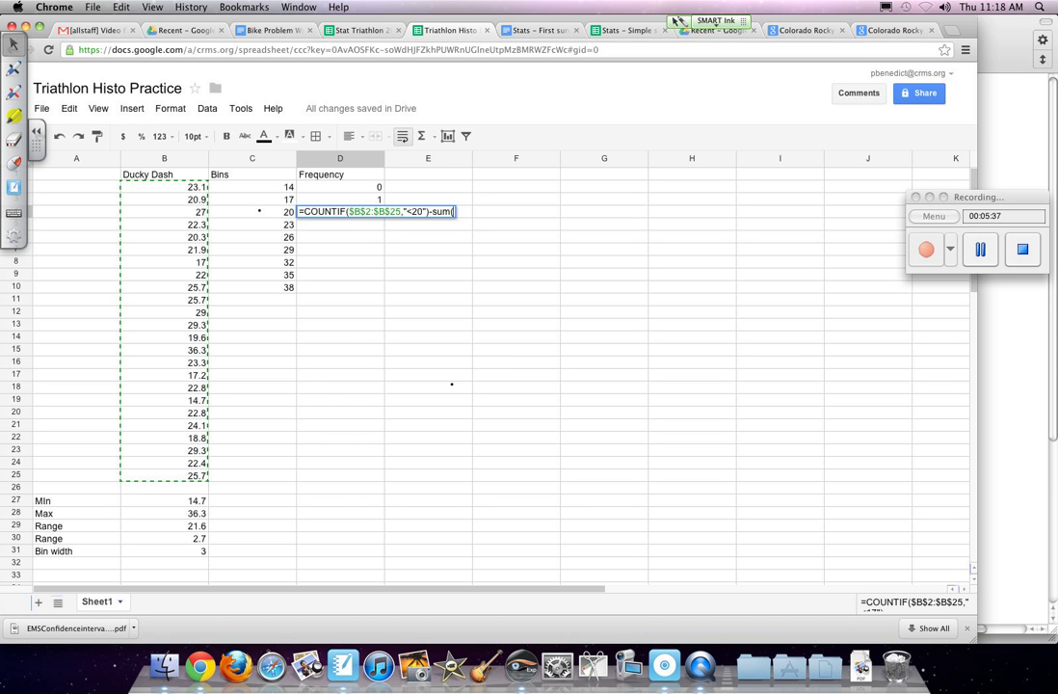
type("D2")
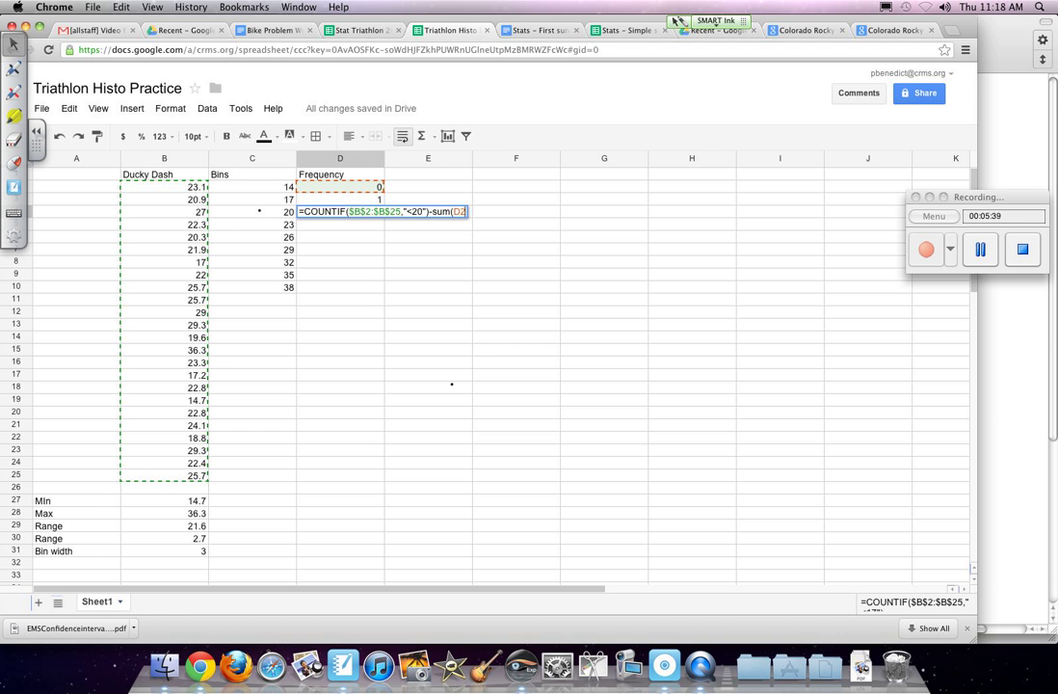
type(":")
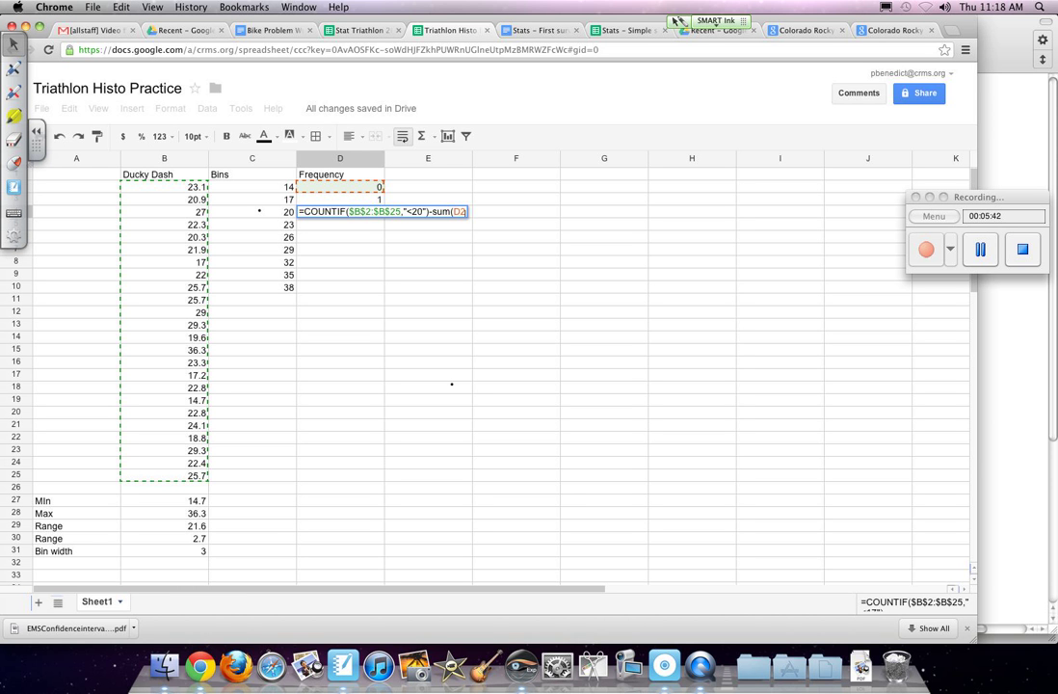
type("D3")
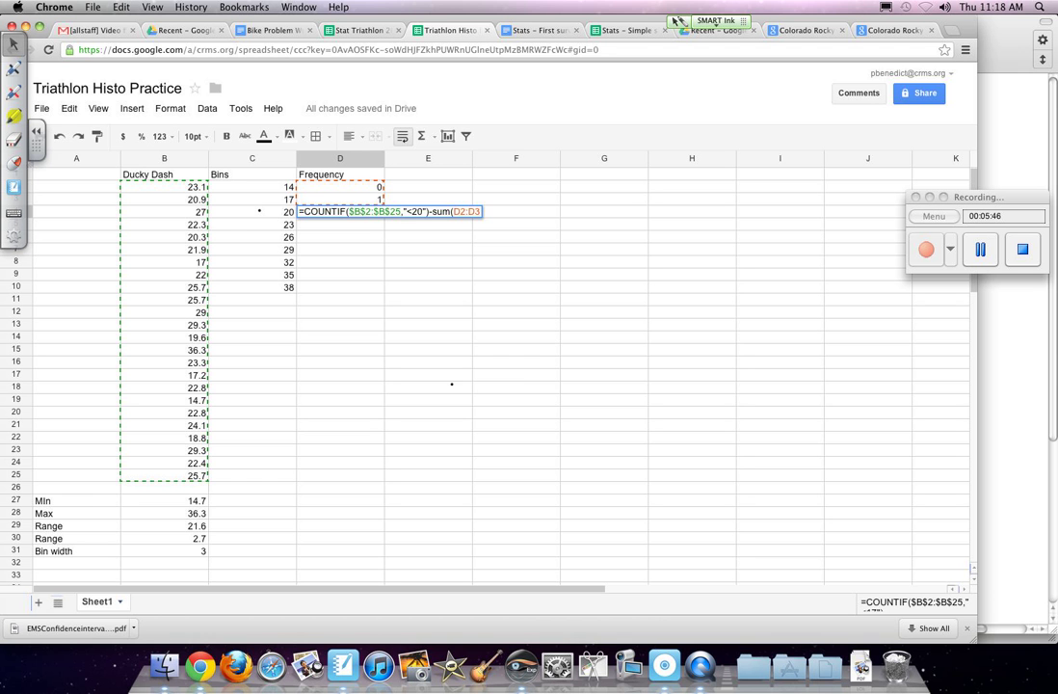
type("$")
type(")")
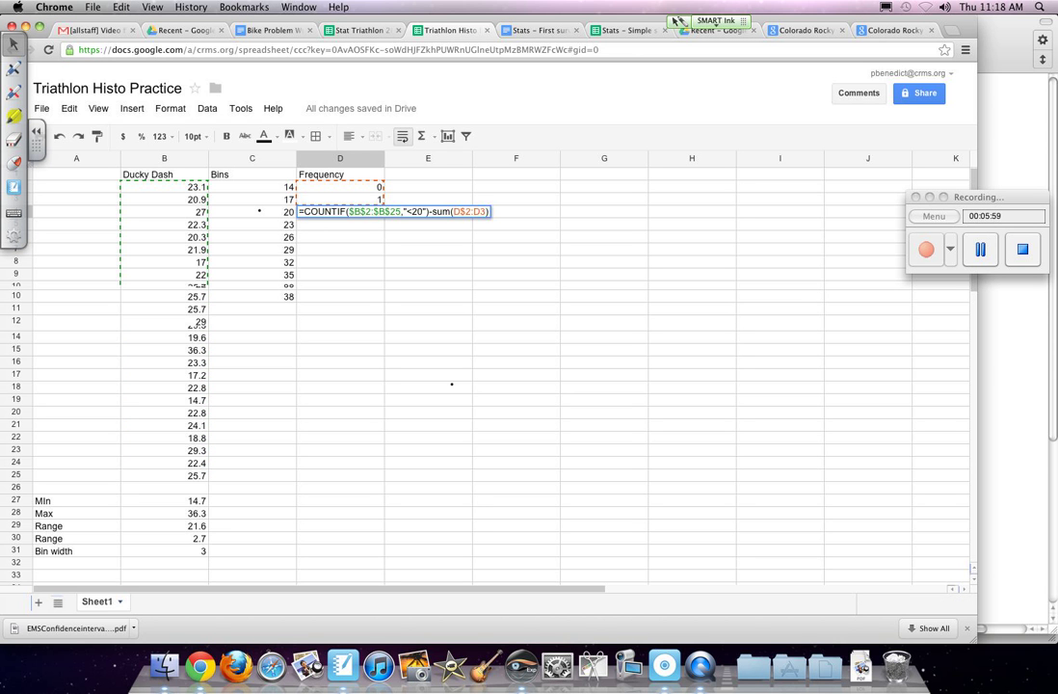
key("Return")
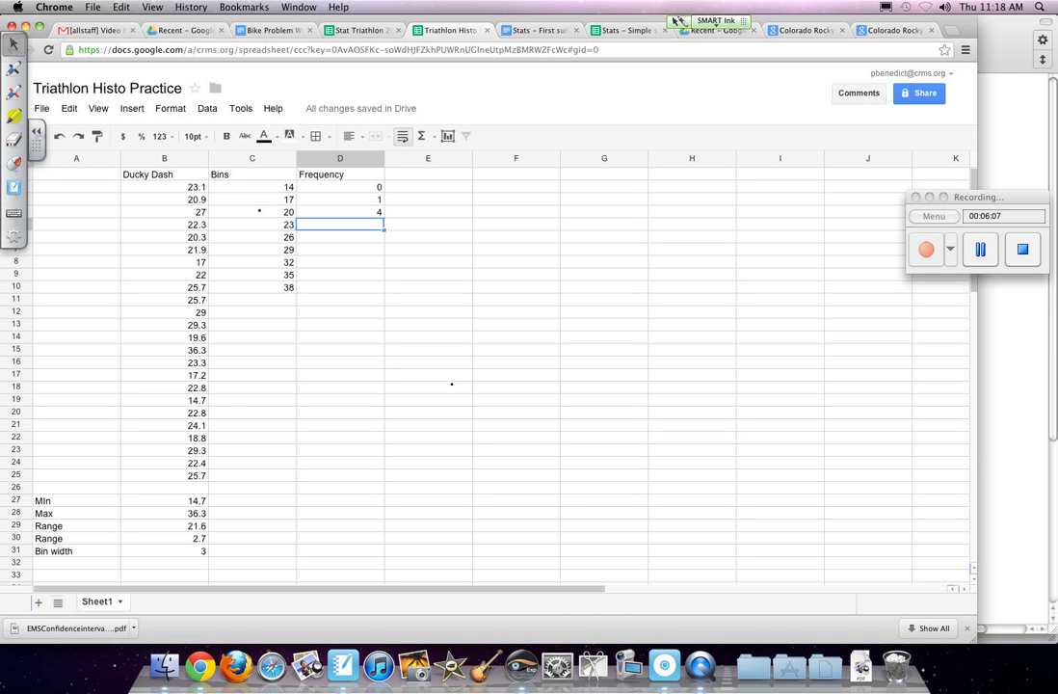
Step: Fill the D4 formula down the Frequency column through D10
left_click_drag(383, 230, 378, 289)
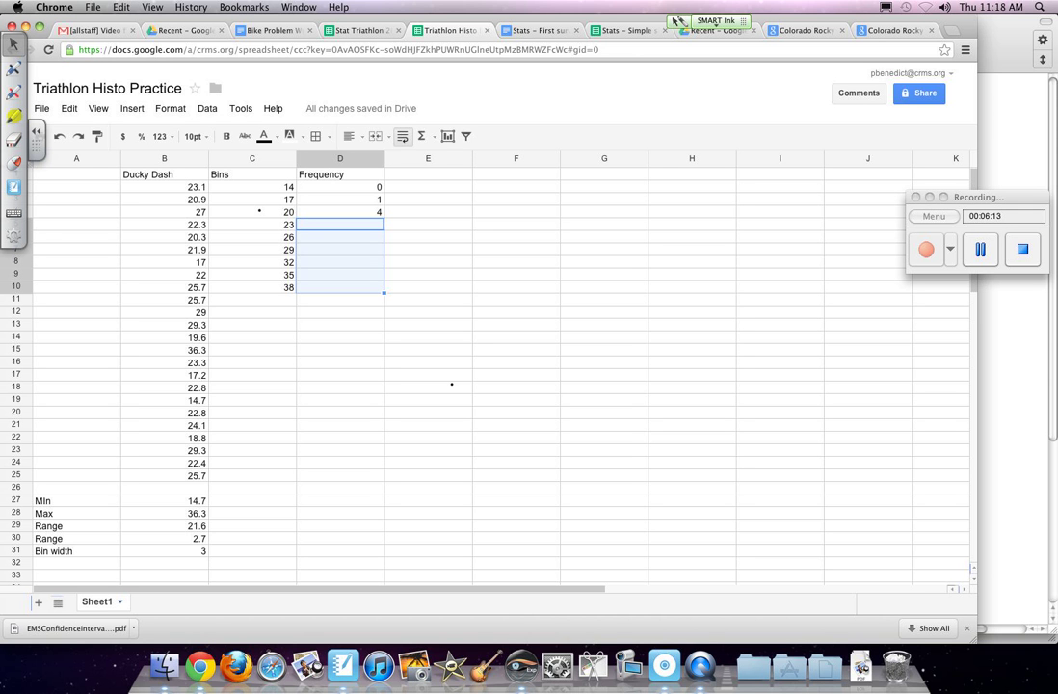
key("Up")
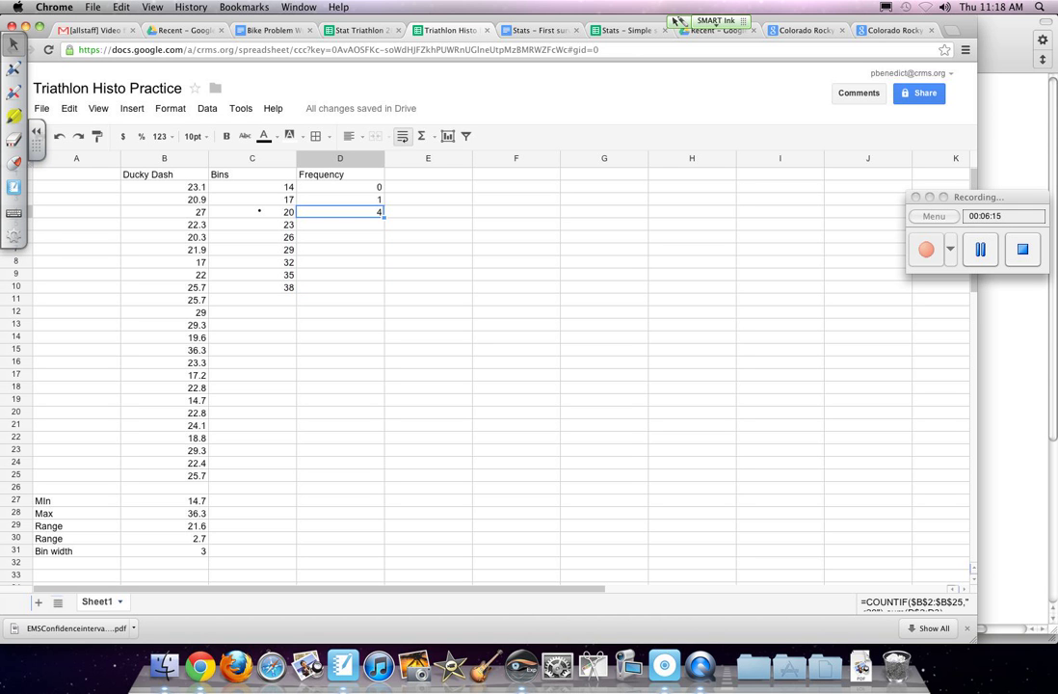
left_click_drag(384, 218, 382, 289)
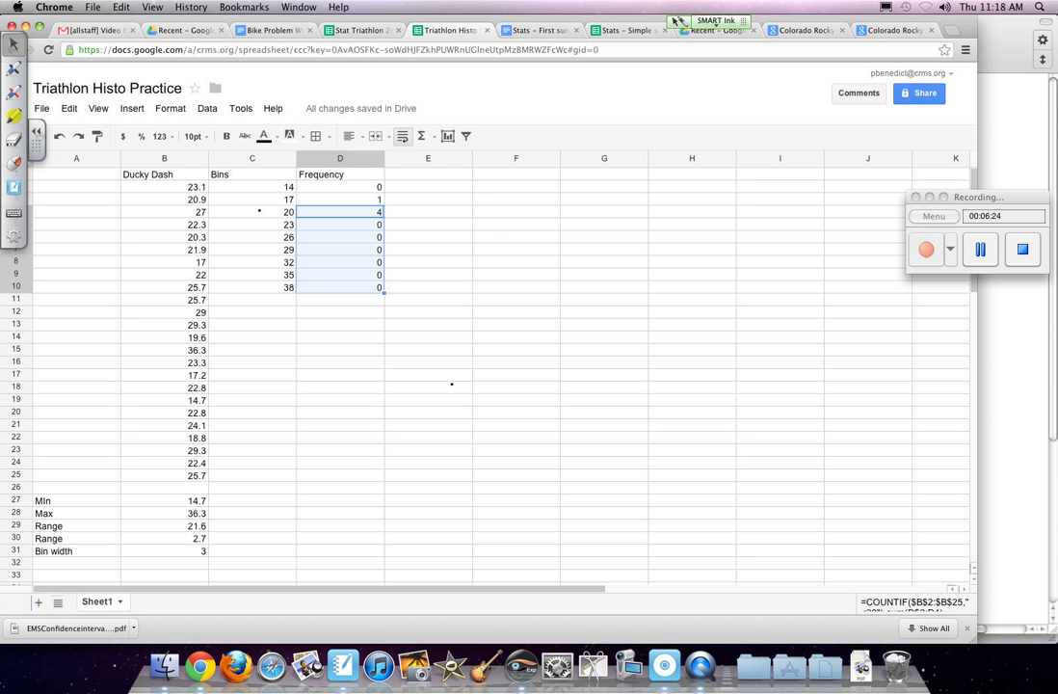
Step: Open the D5 formula, circle the Frequency cells it sums with the pen, and erase the ink circle
double_click(339, 224)
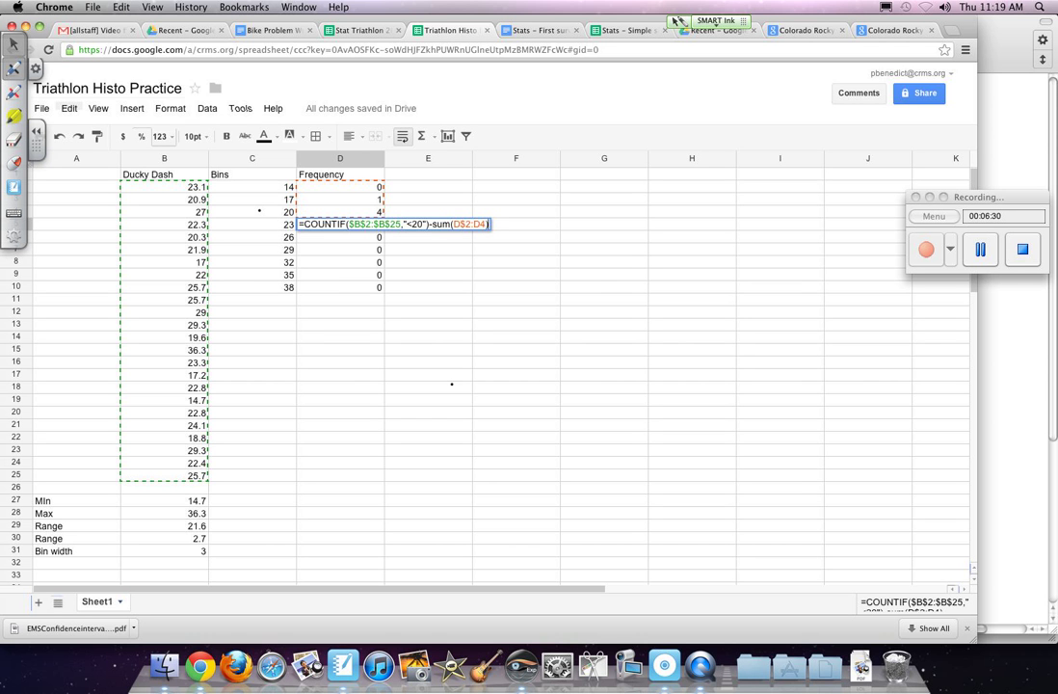
left_click_drag(292, 220, 383, 207)
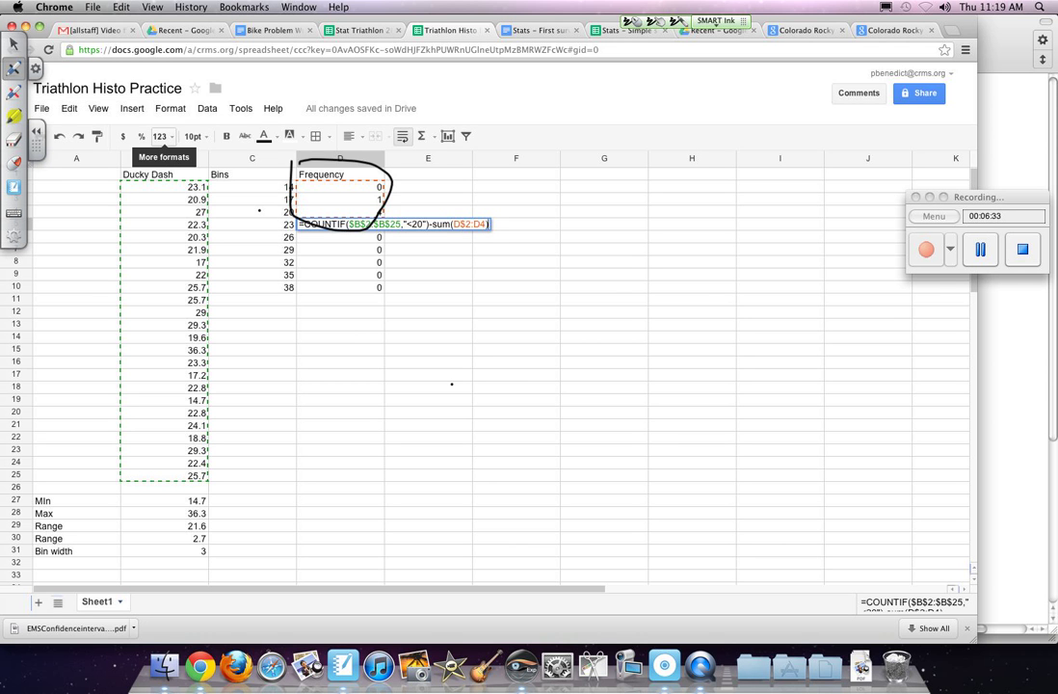
key("Return")
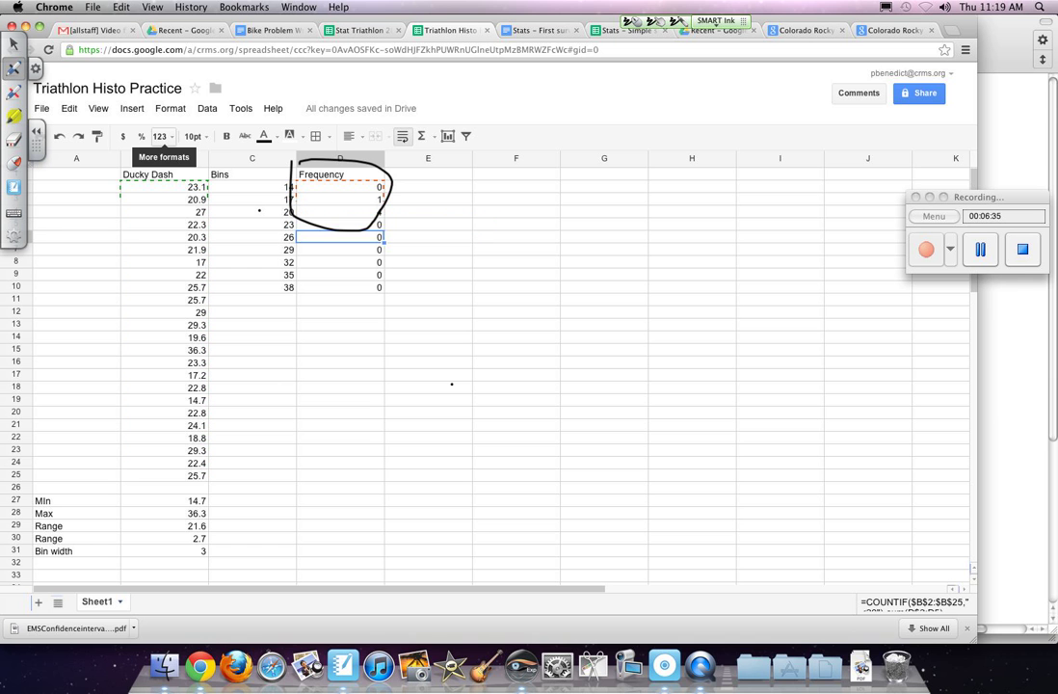
left_click(981, 249)
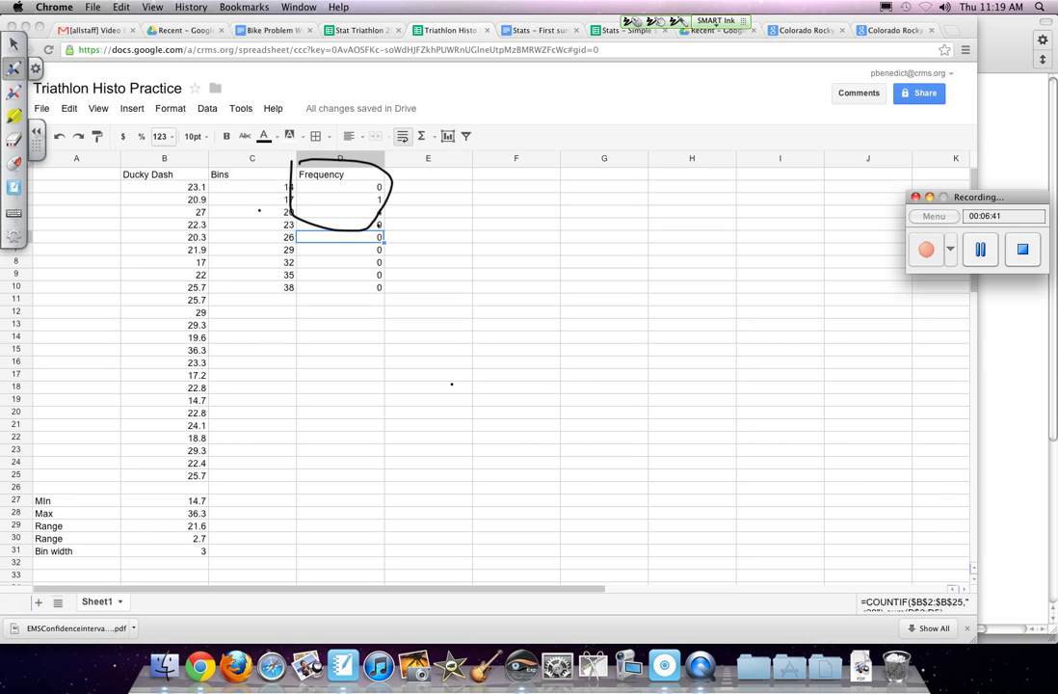
left_click(13, 43)
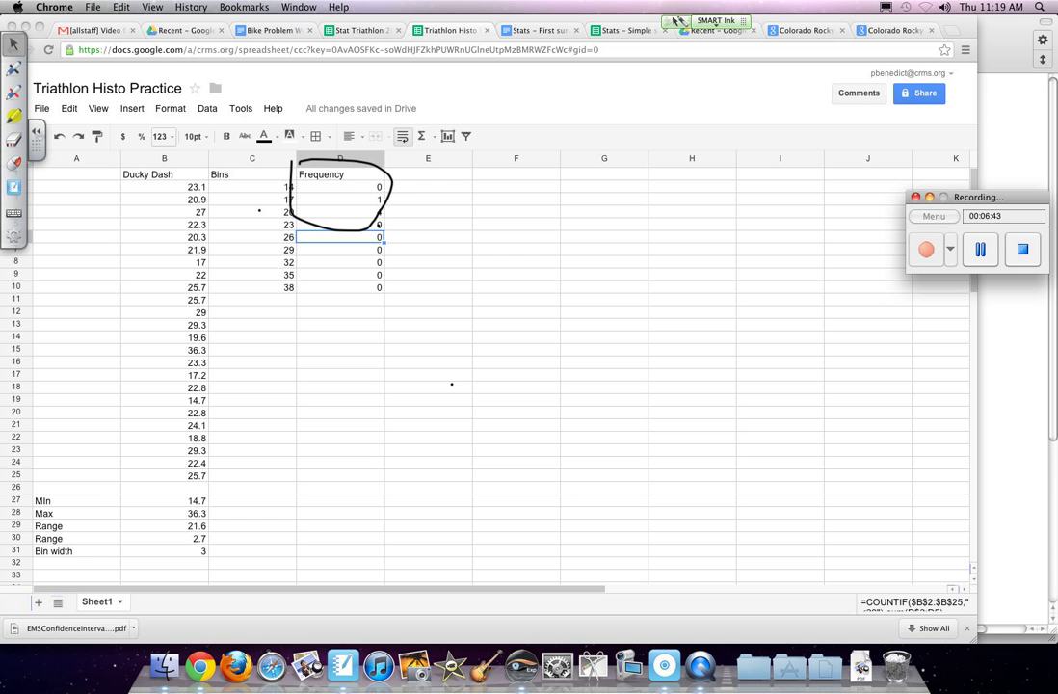
left_click(390, 190)
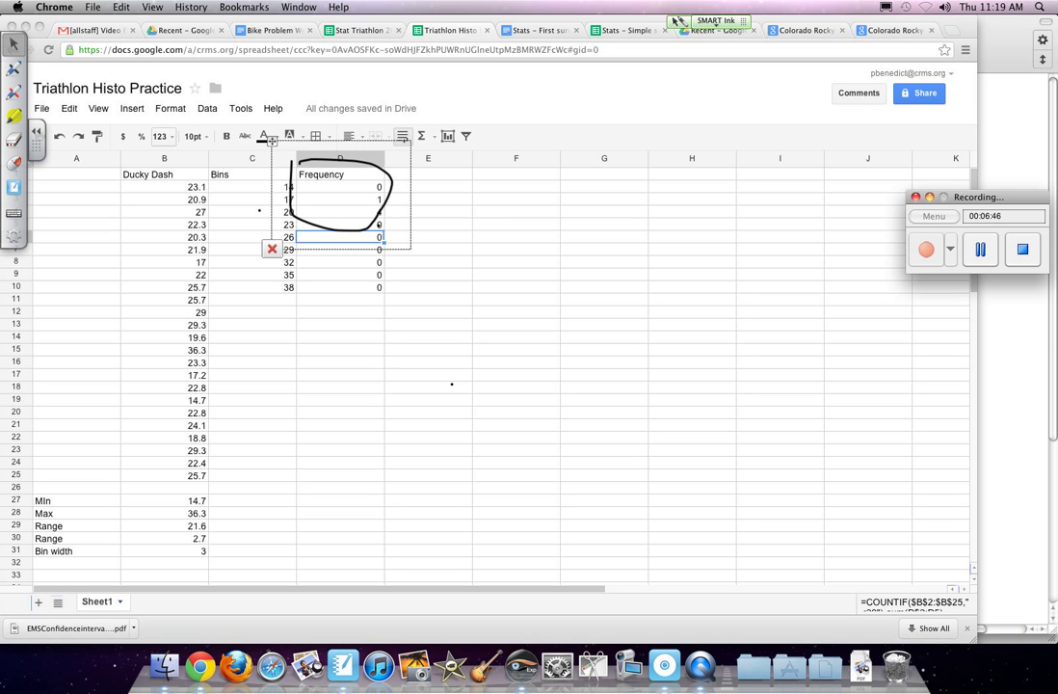
left_click(272, 249)
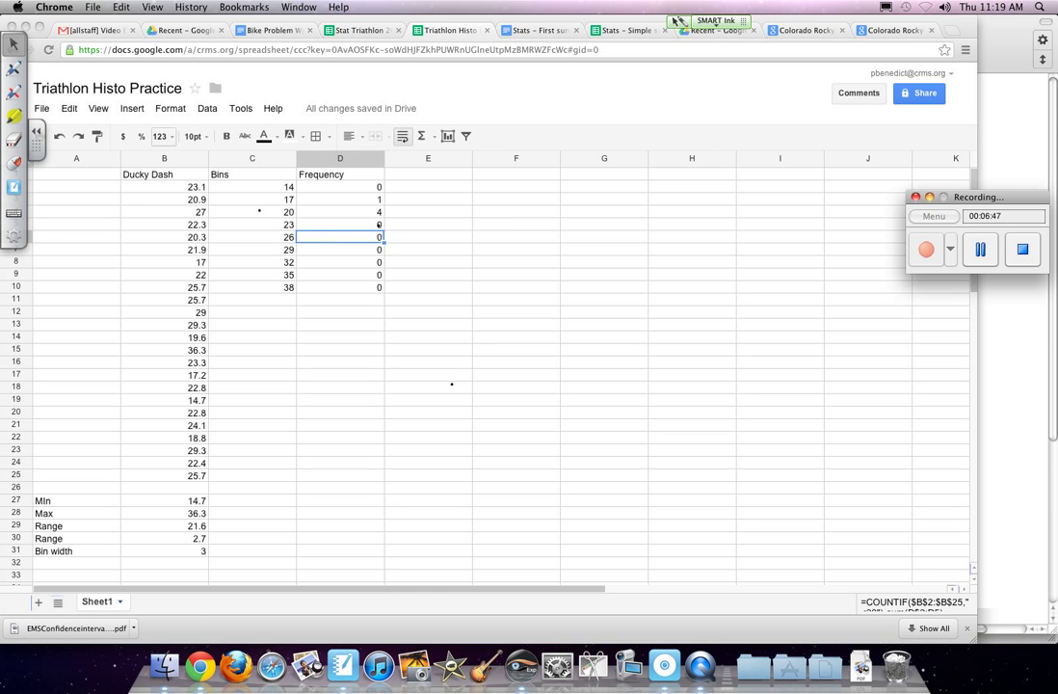
Step: Set the COUNTIF criterion in D5 to "<23" and edit the D6 criterion for the 26 bin
double_click(379, 224)
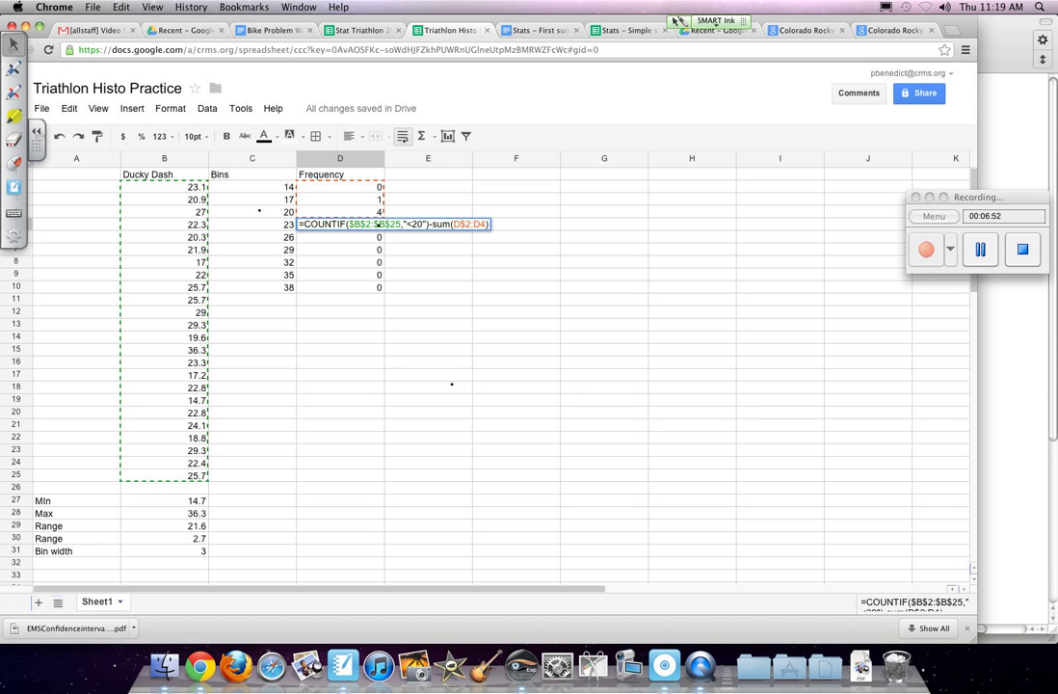
key("Return")
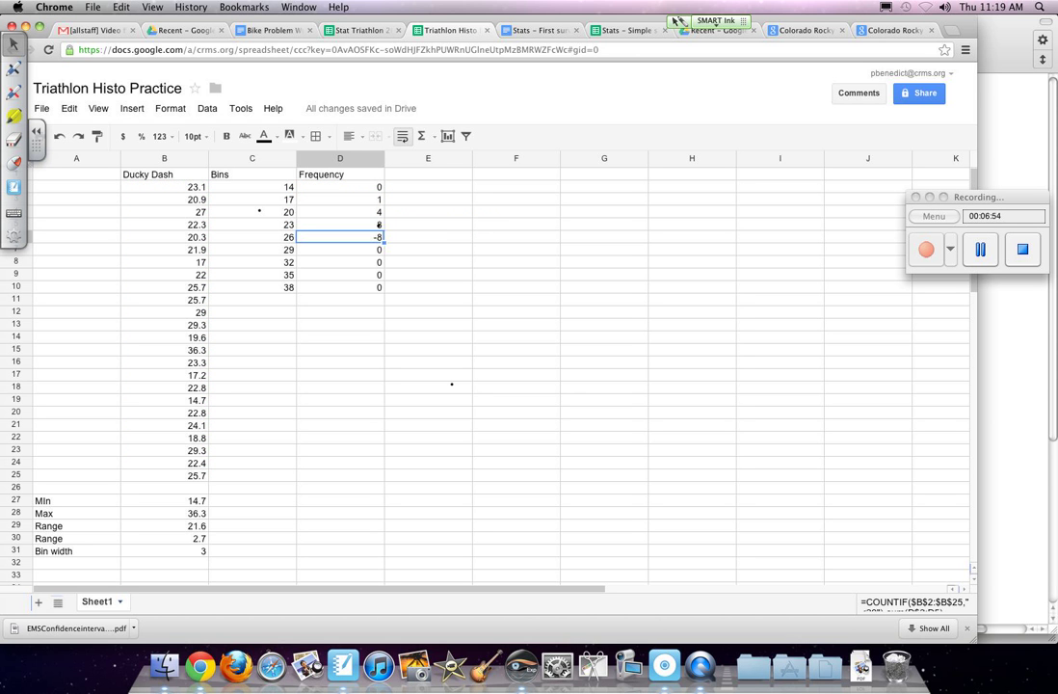
key("Return")
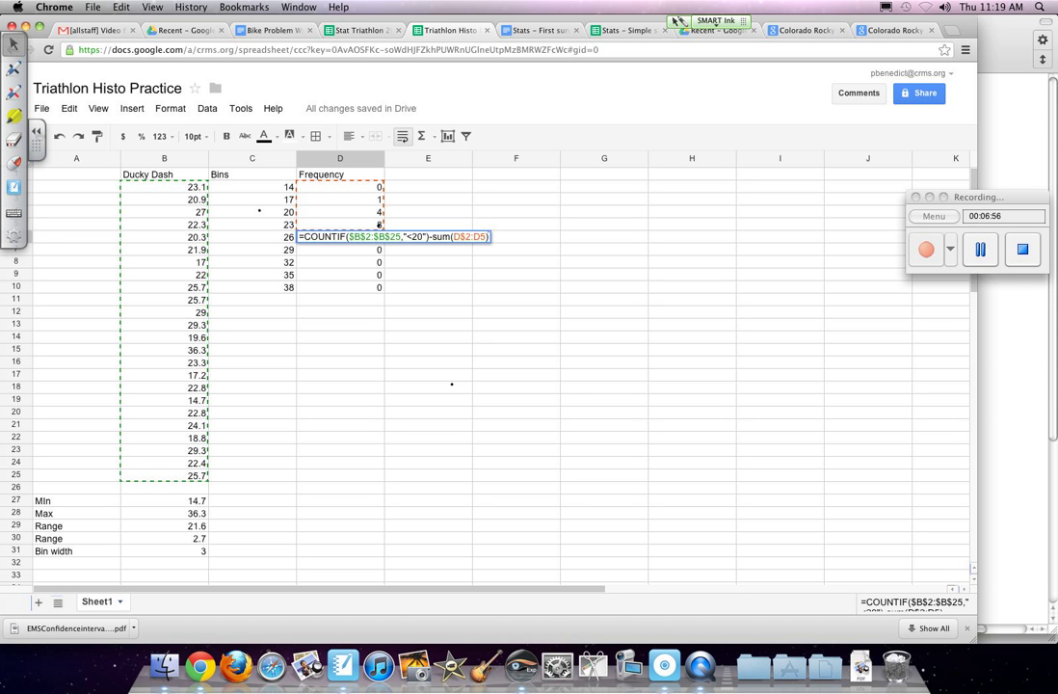
left_click(421, 236)
key("BackSpace")
type("6")
key("Return")
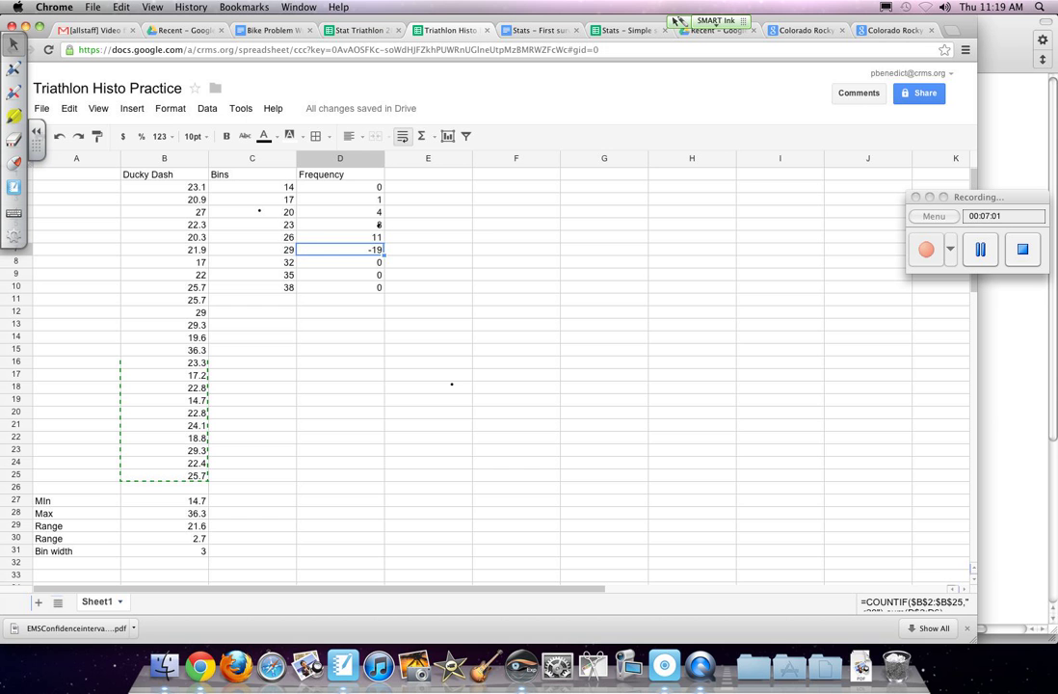
Step: Set the COUNTIF criterion in D7 to "<29" and the one in D8 to "<32"
double_click(421, 249)
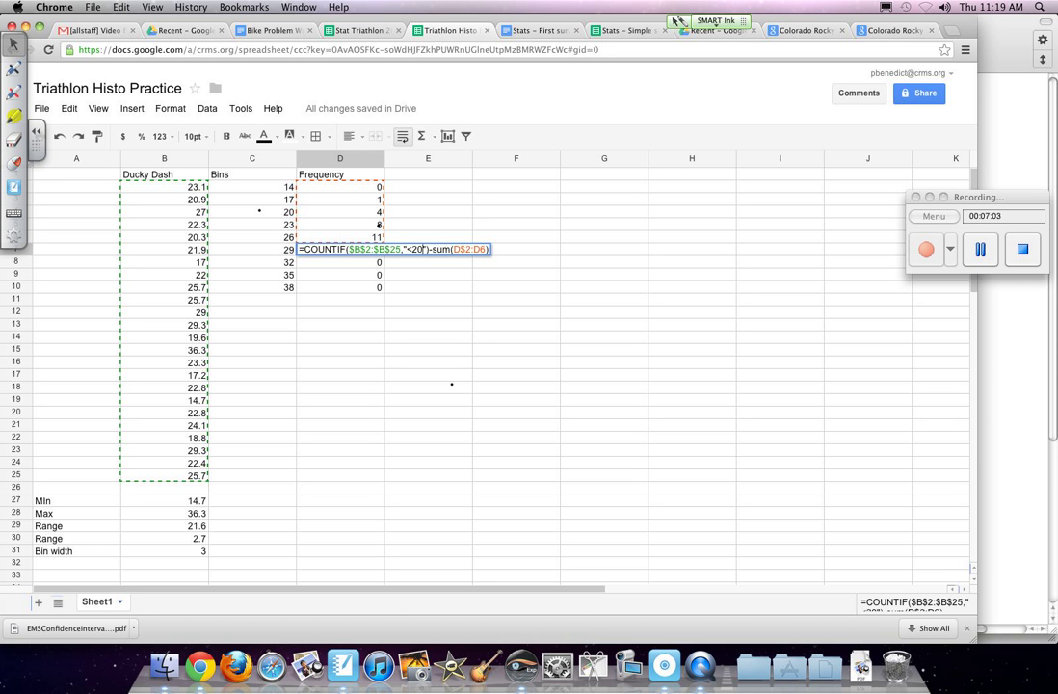
key("BackSpace")
type("9")
key("Return")
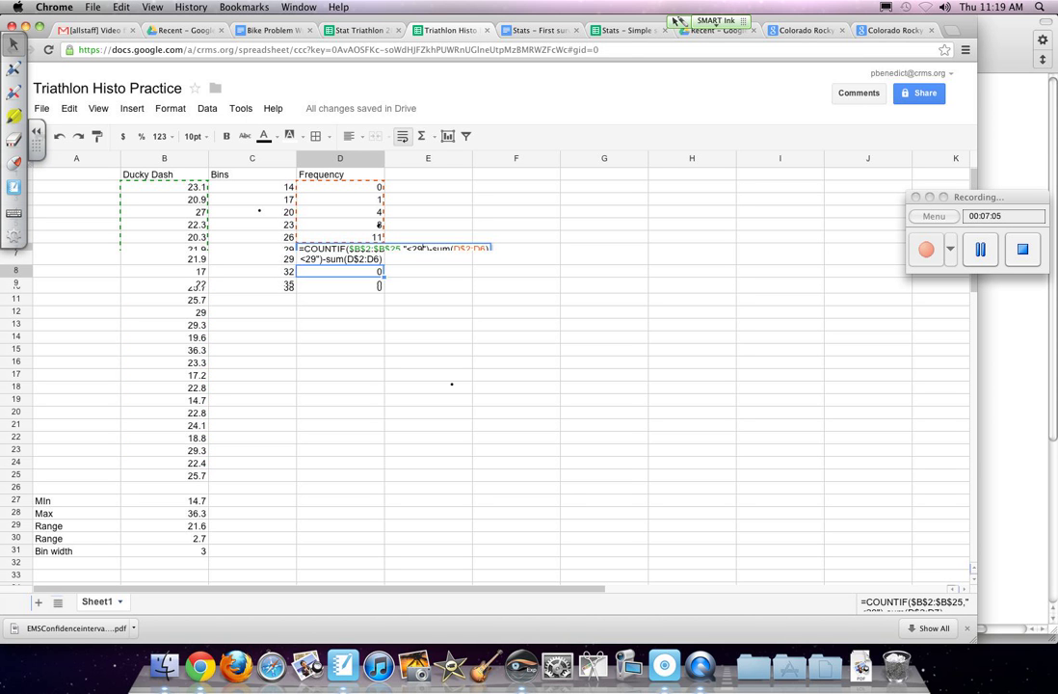
key("Return")
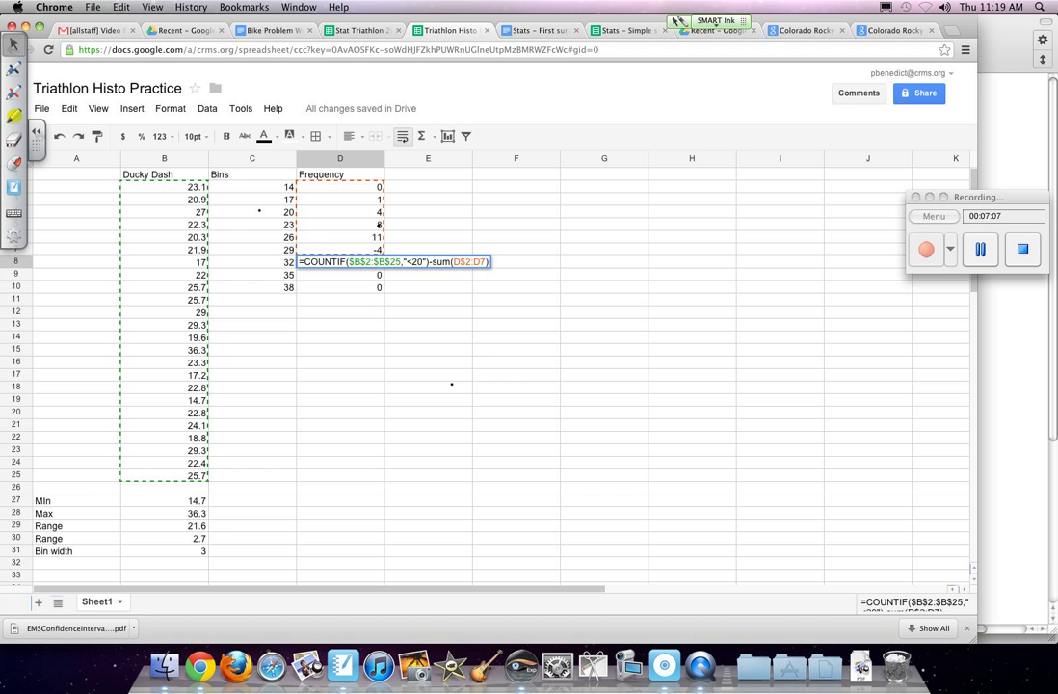
double_click(417, 262)
type("32")
key("Return")
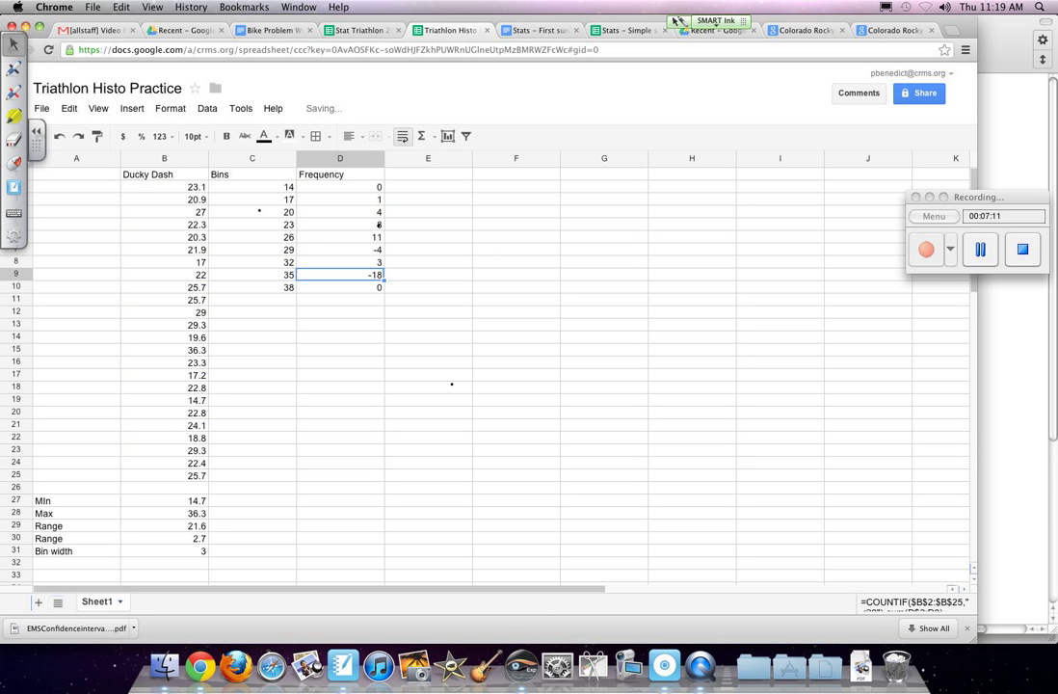
Step: Set the COUNTIF criterion in the D9 formula to "<35"
key("Return")
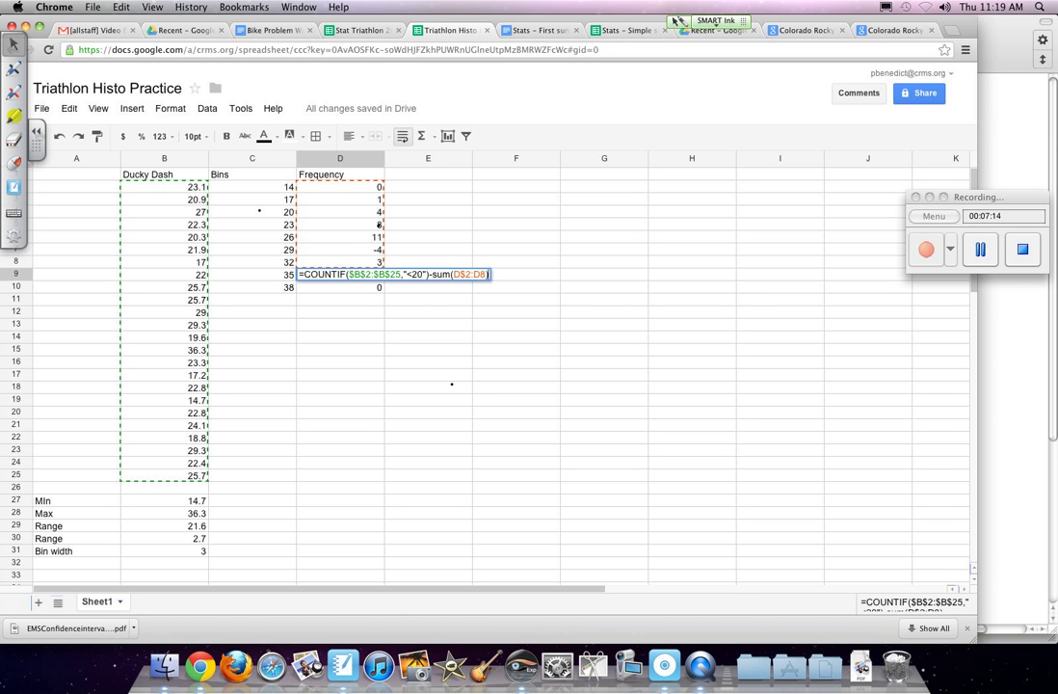
type("35")
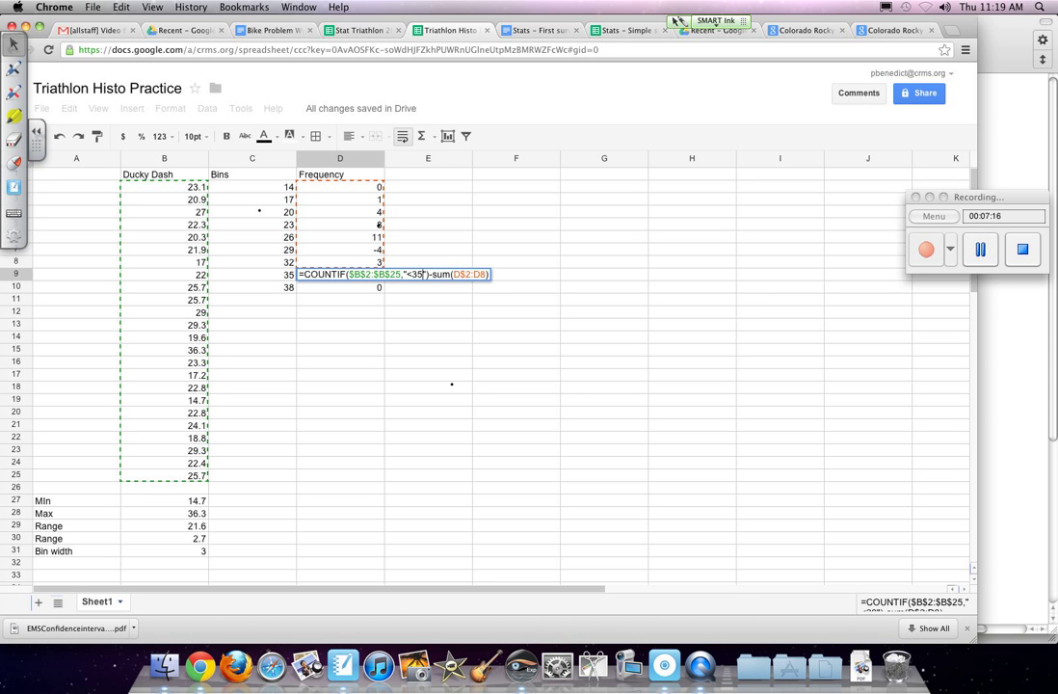
key("Return")
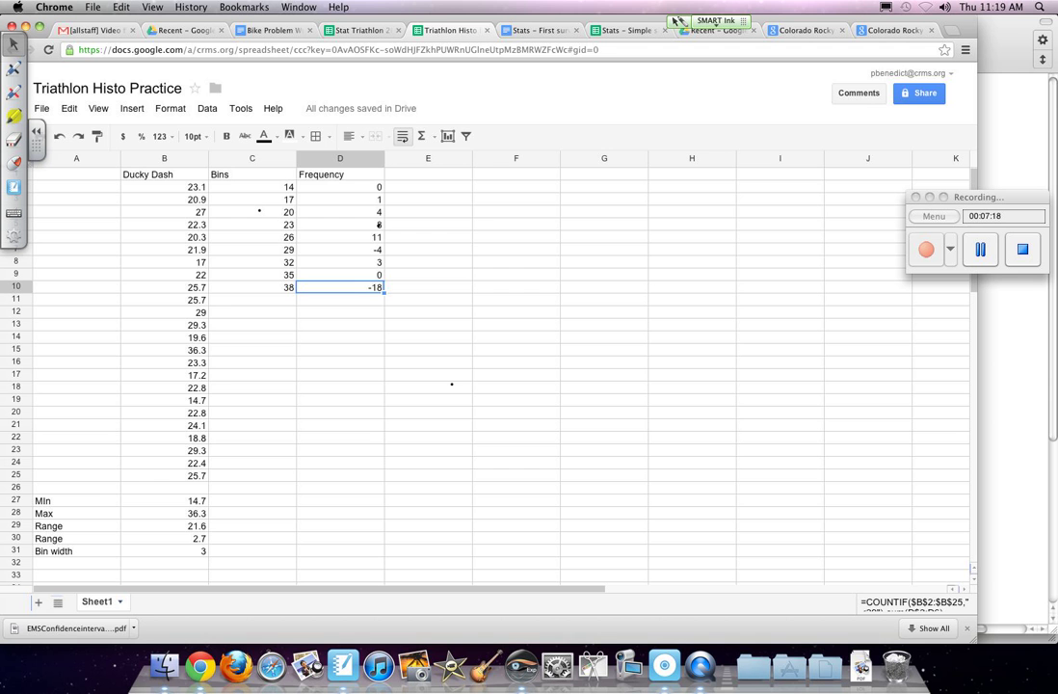
Step: Check the D7 formula, and correct the mistyped "<226" COUNTIF criterion in D6 to match the 26 bin
double_click(339, 249)
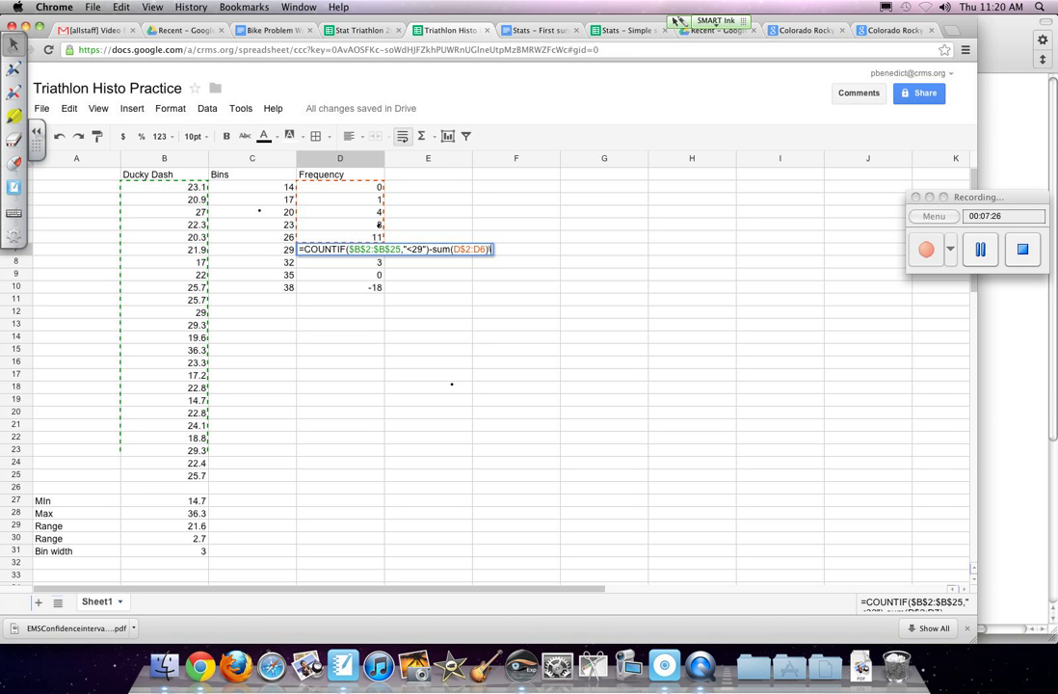
left_click(339, 237)
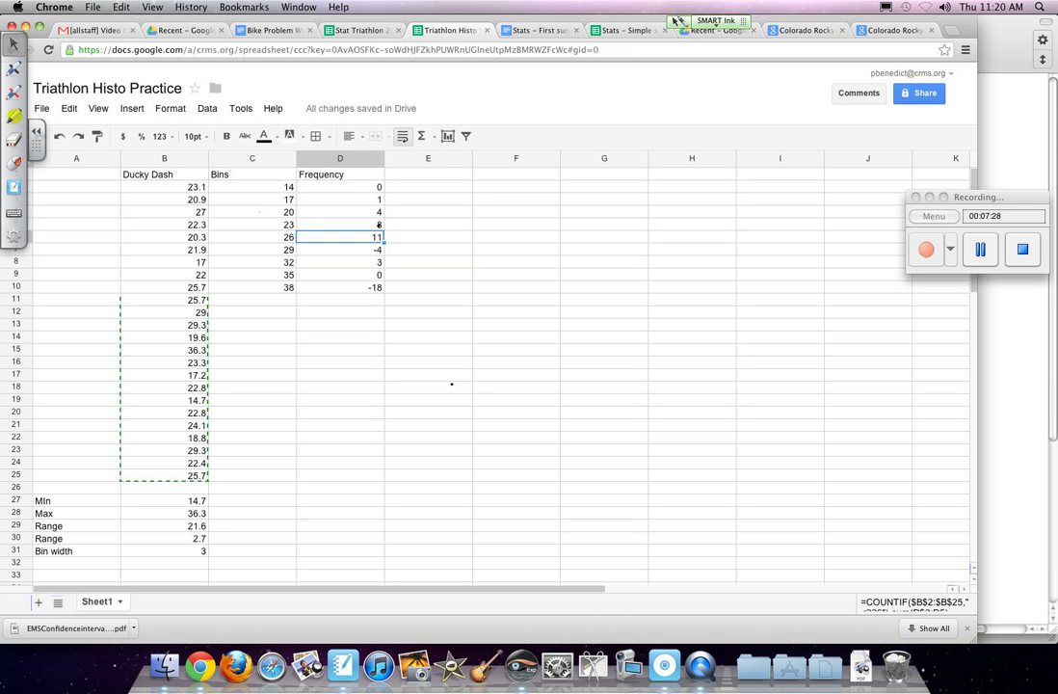
double_click(339, 238)
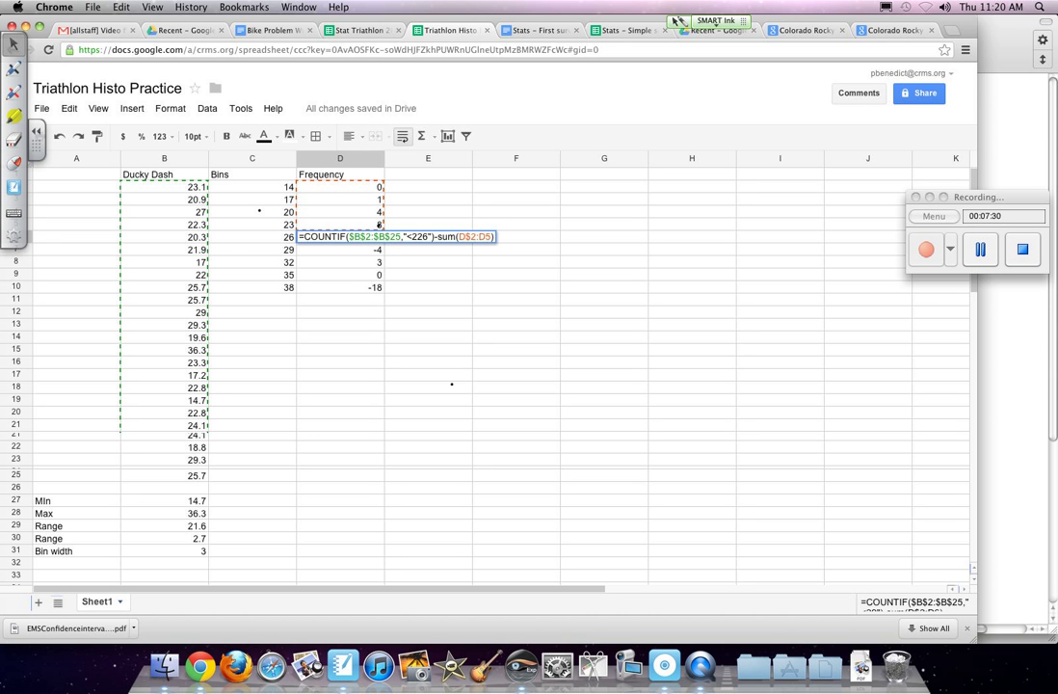
key("Return")
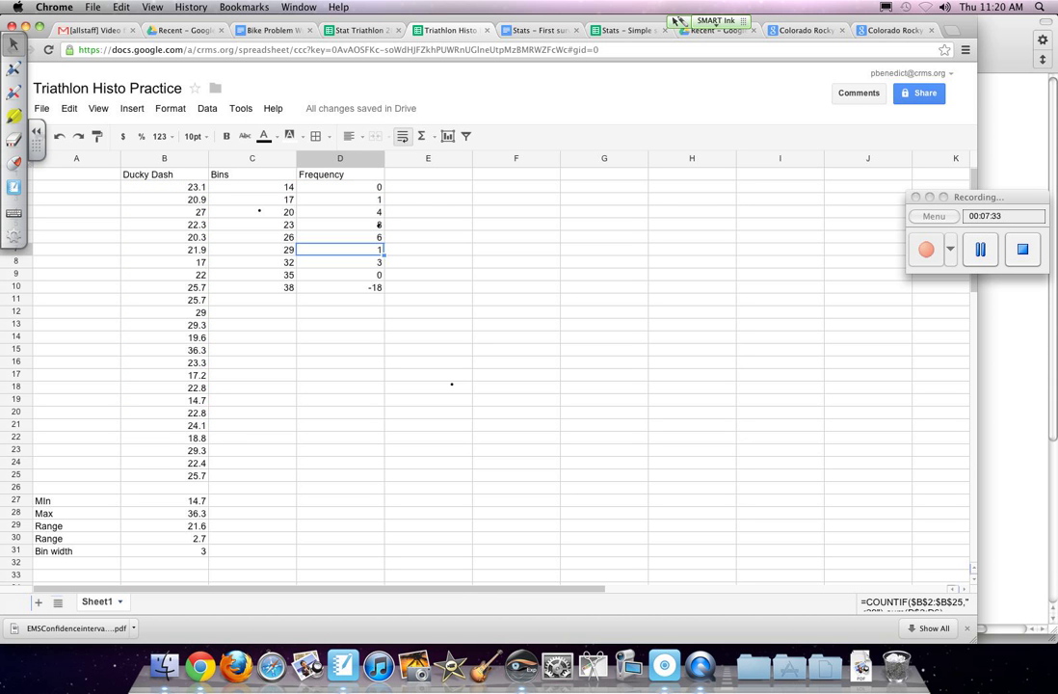
Step: Review the COUNTIF formulas in D8 and D9 without changing them
key("Down")
key("Return")
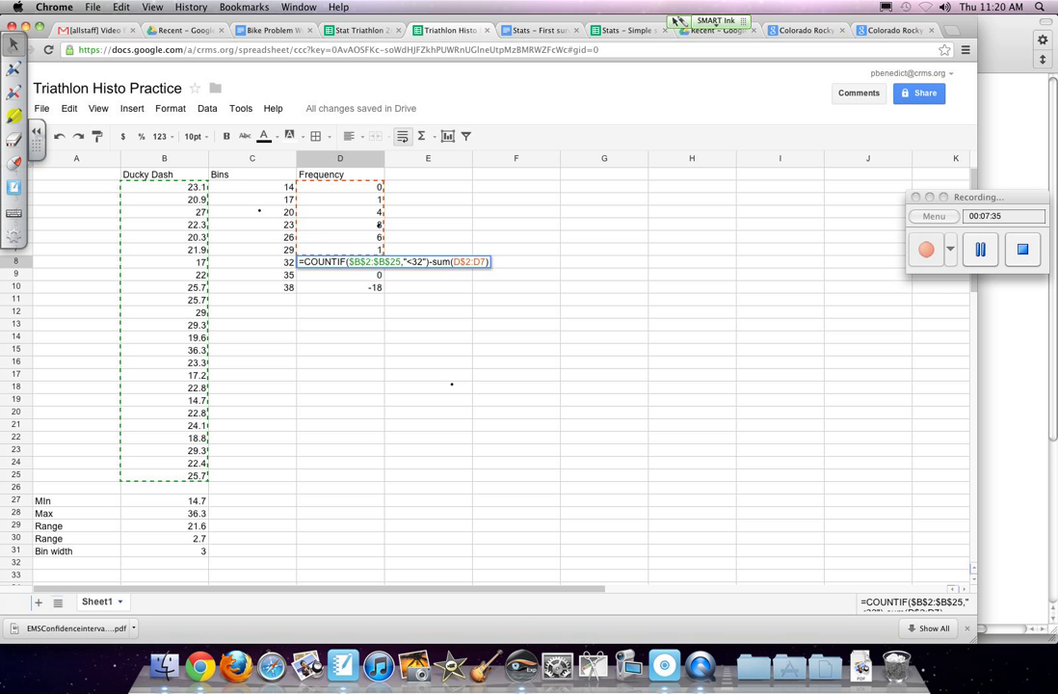
key("Return")
key("Return")
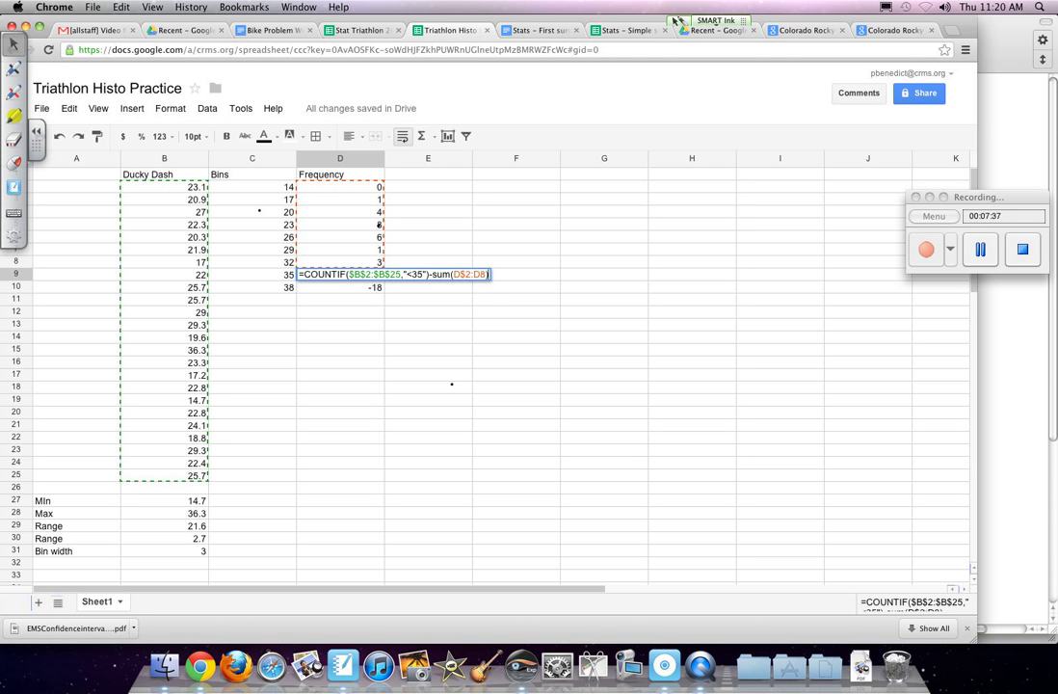
key("Return")
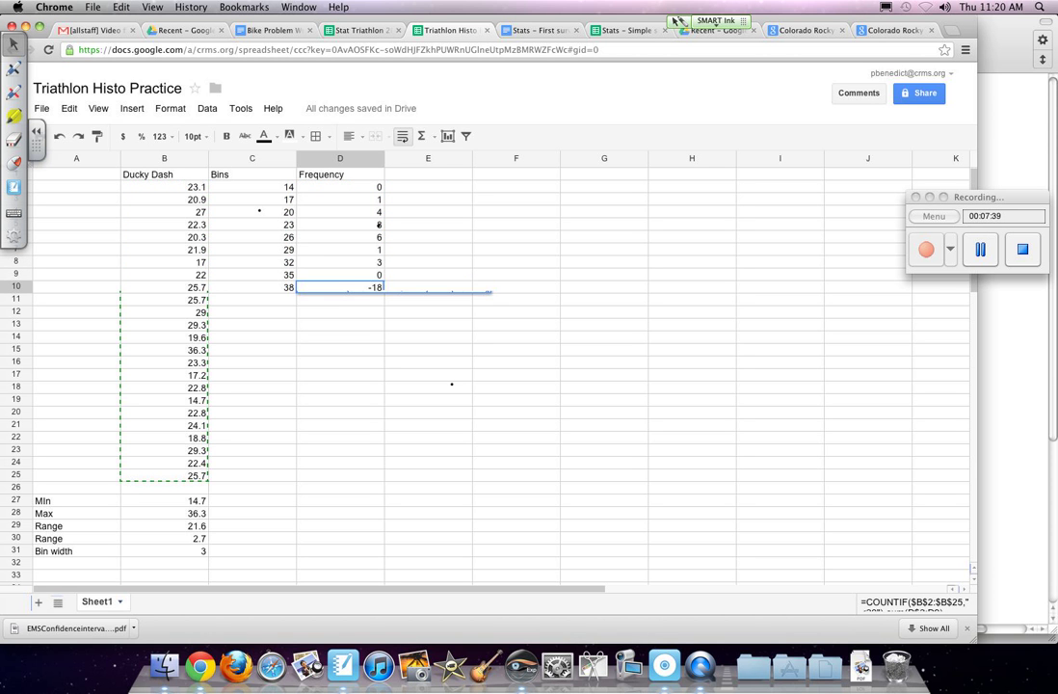
Step: Change the COUNTIF criterion in the D10 formula to match the 38 bin
key("Return")
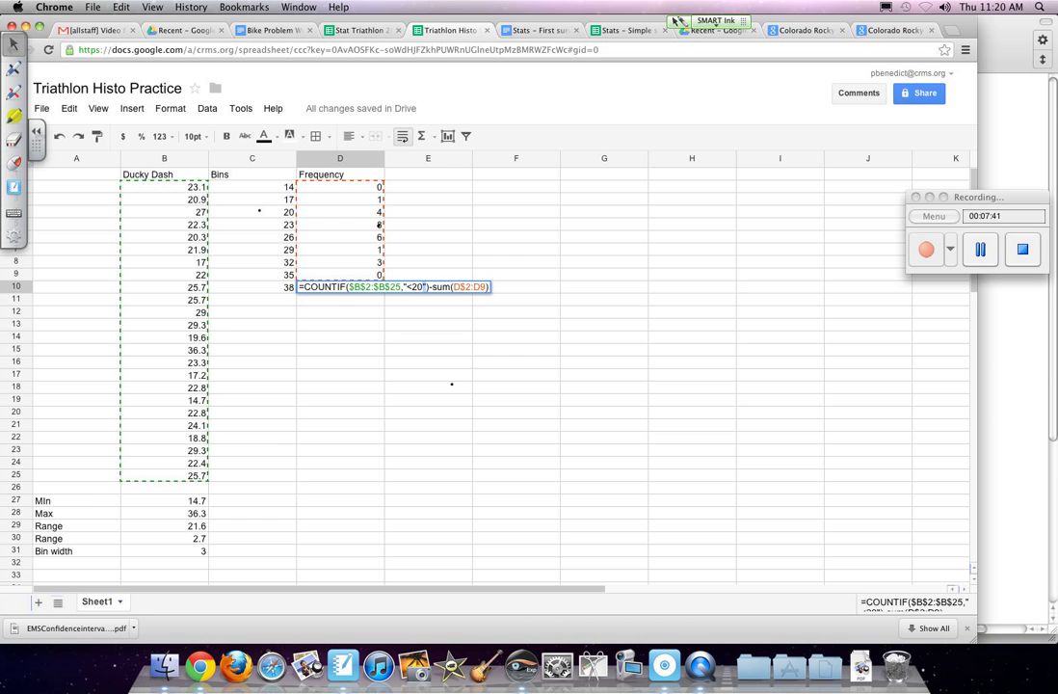
key("Left")
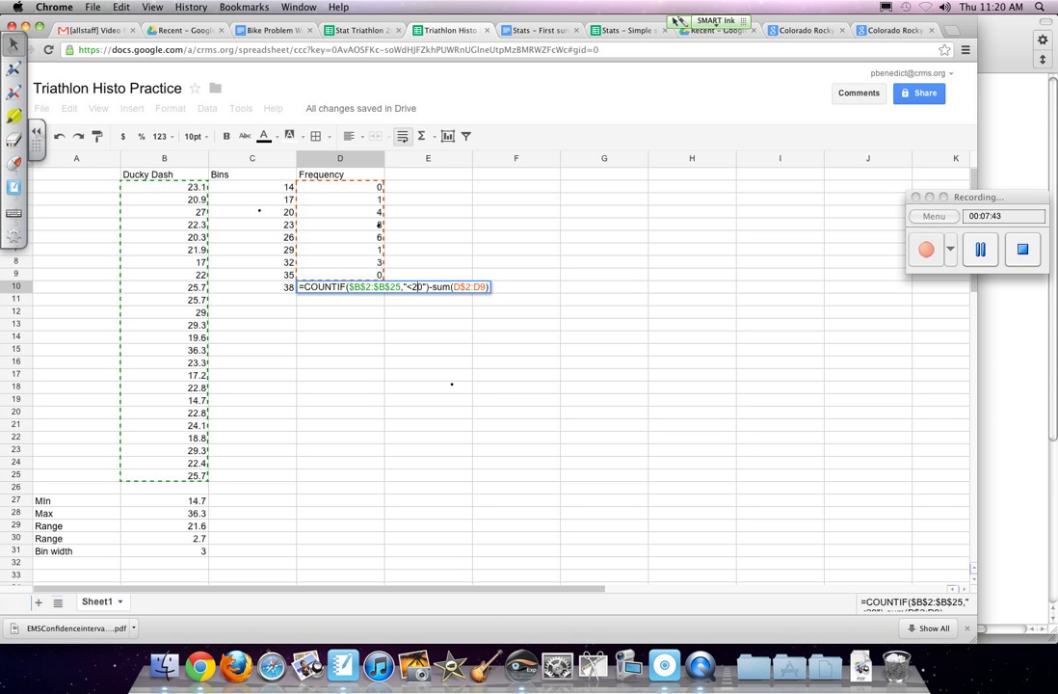
double_click(418, 286)
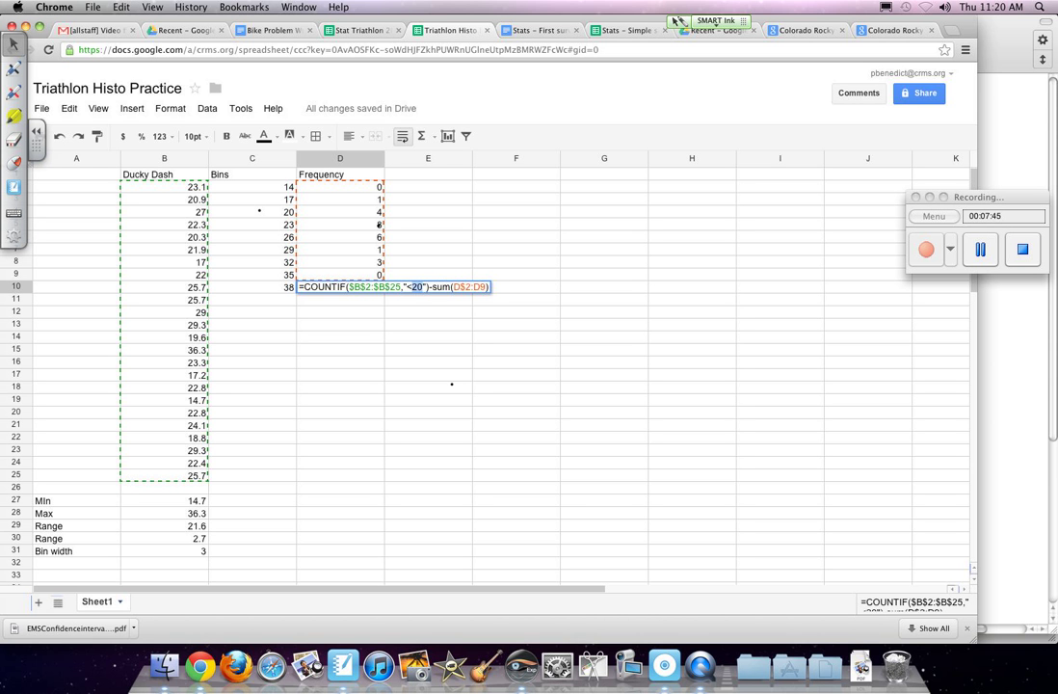
key("Return")
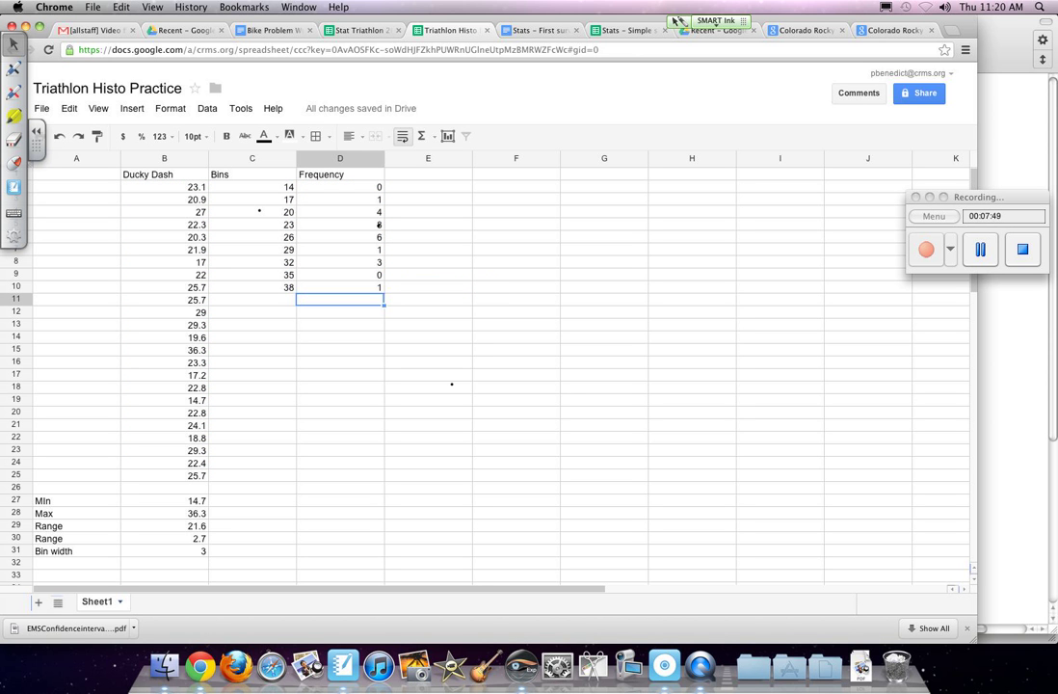
Step: Start a column chart from the Bins and Frequency range C1:D10, using column C as labels
left_click_drag(251, 174, 339, 287)
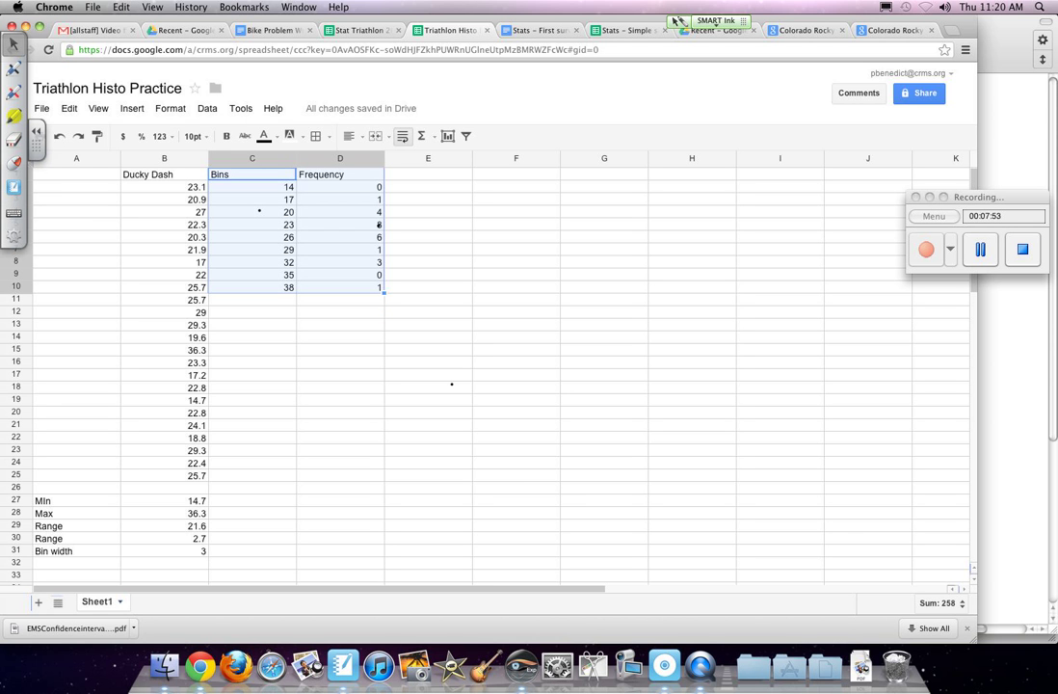
left_click(447, 136)
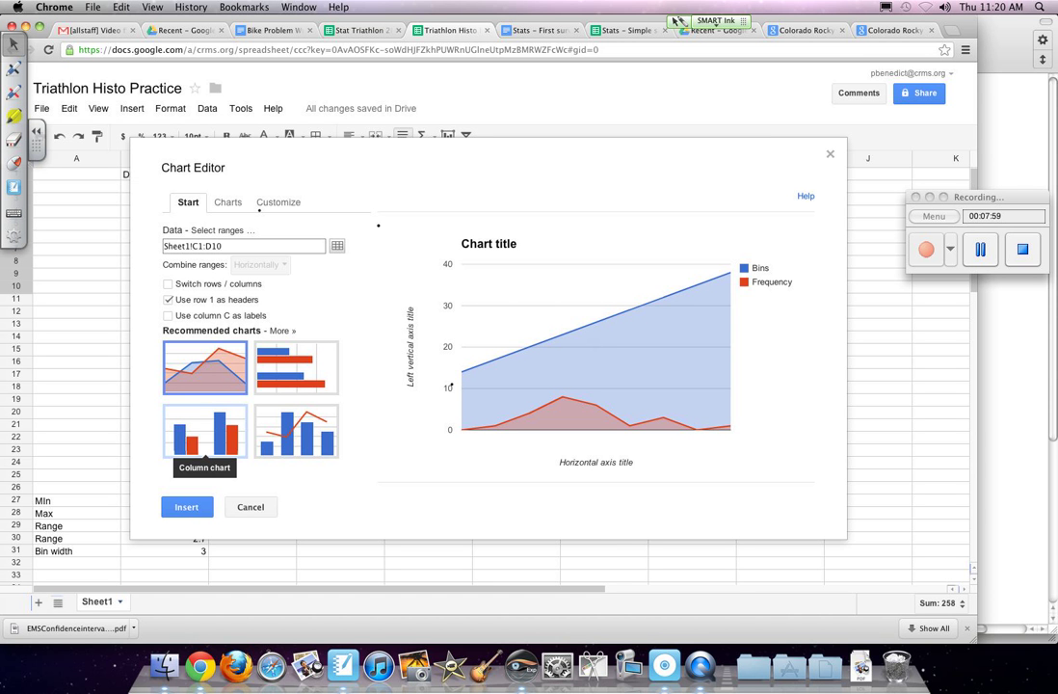
left_click(204, 431)
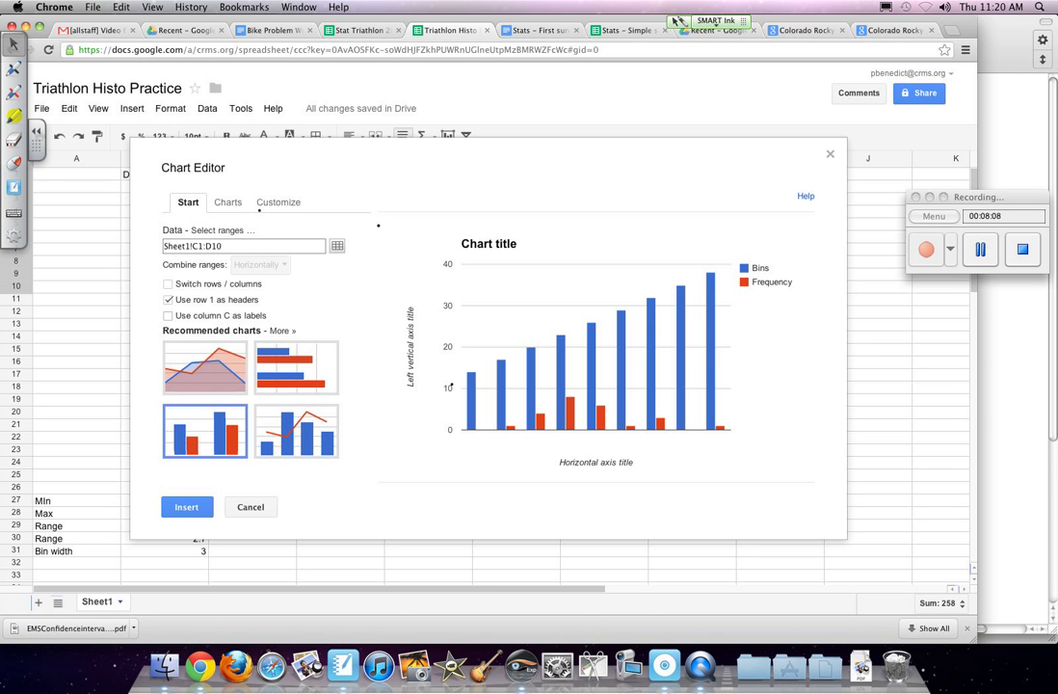
left_click(168, 315)
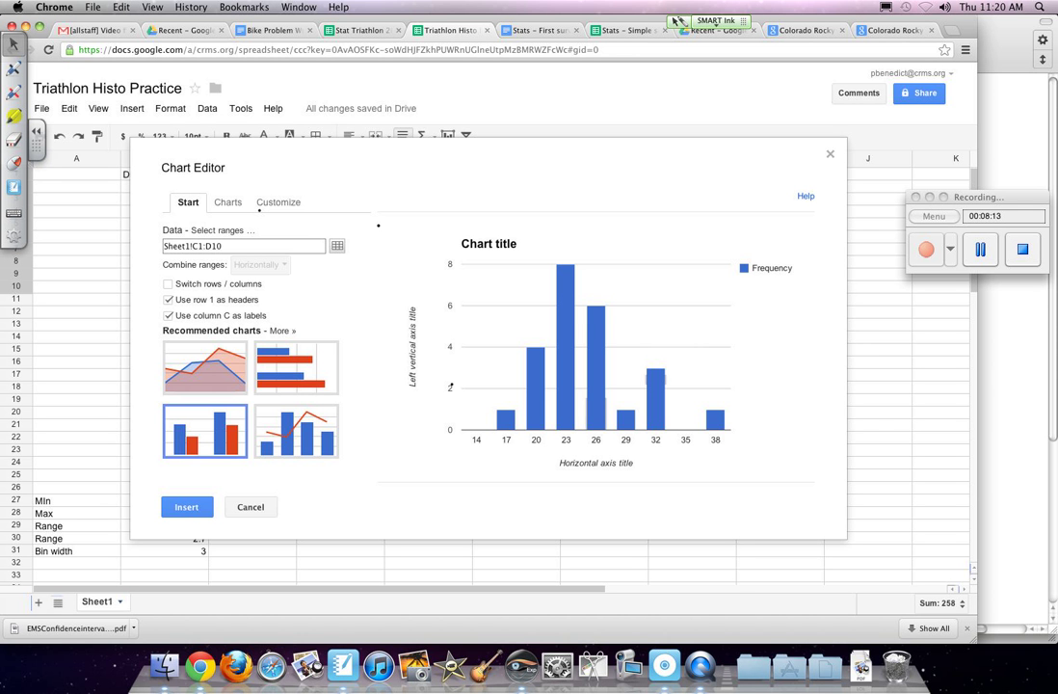
Step: Set the chart title to "Ducky Dash Data"
left_click(259, 206)
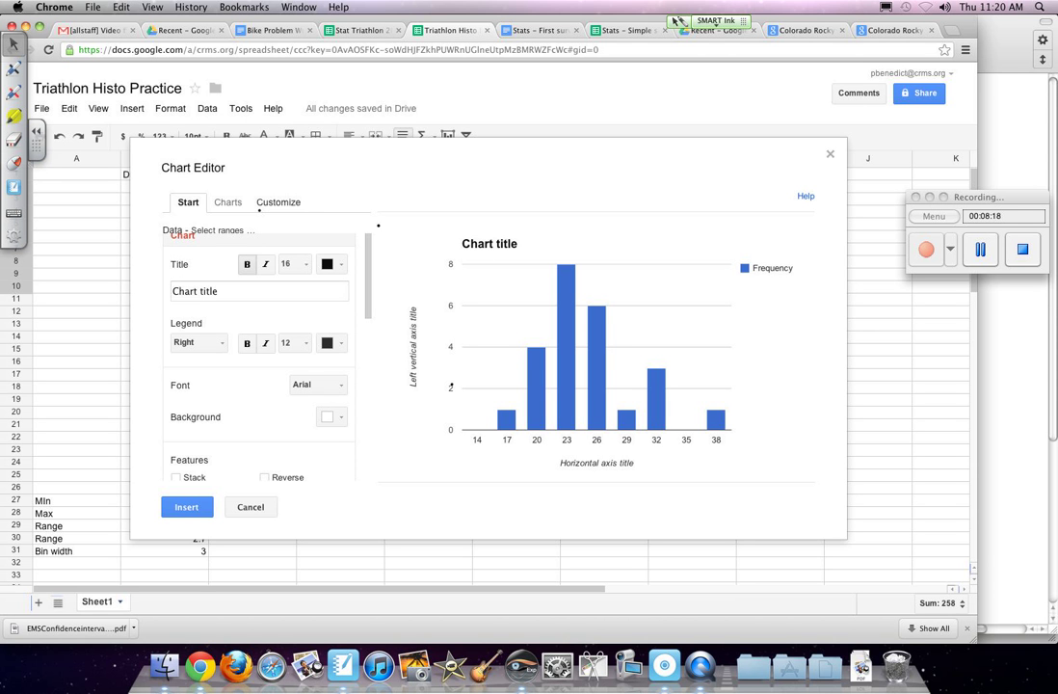
type("D")
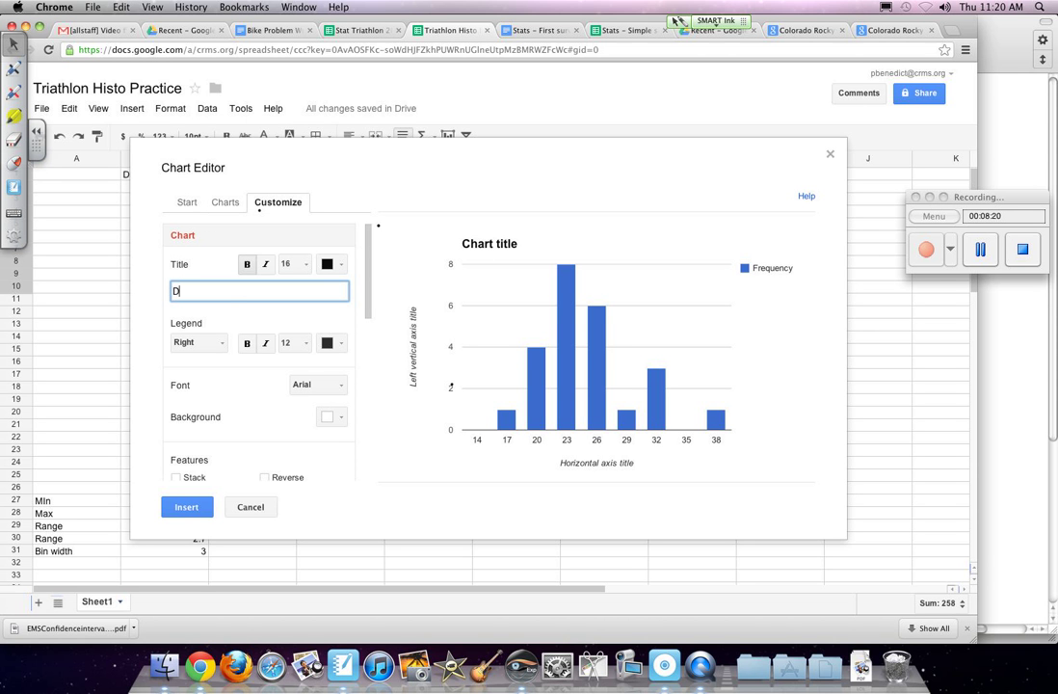
type("ucky Dash Data")
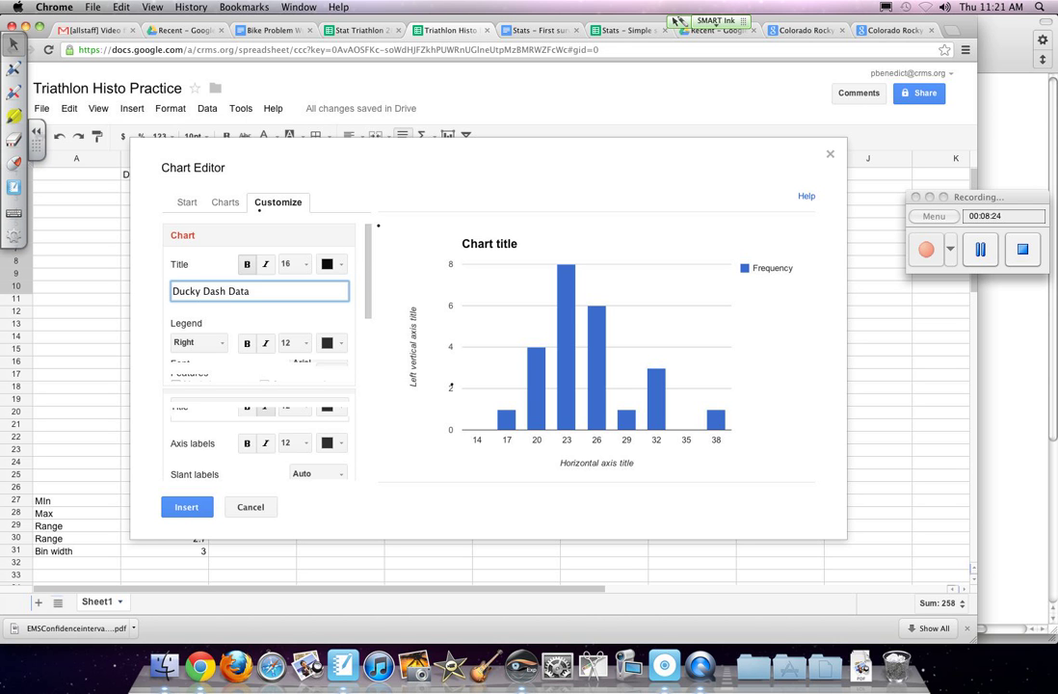
Step: Set the chart's horizontal axis title to "seconds"
scroll(259, 352, "down", 4)
left_click(258, 363)
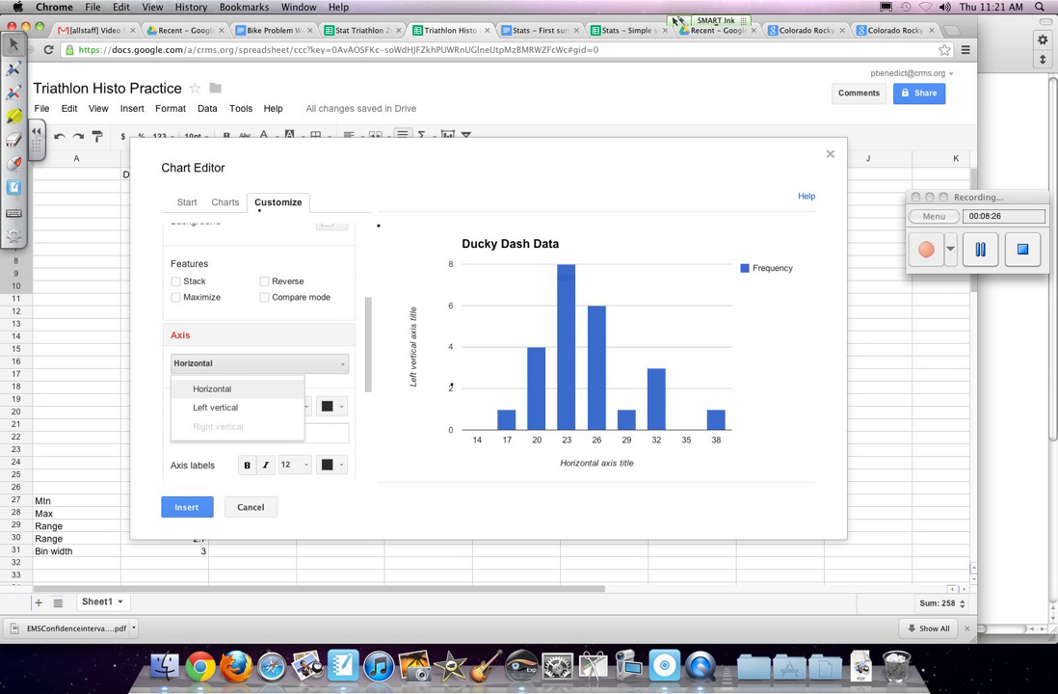
left_click(212, 388)
left_click_drag(261, 432, 235, 433)
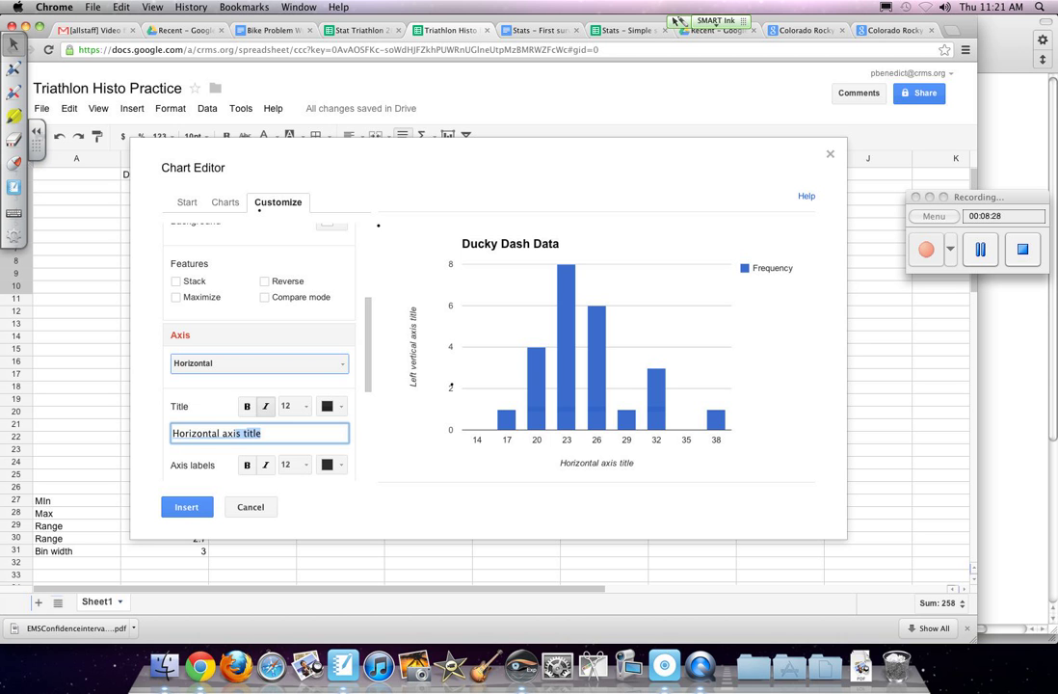
type("secon")
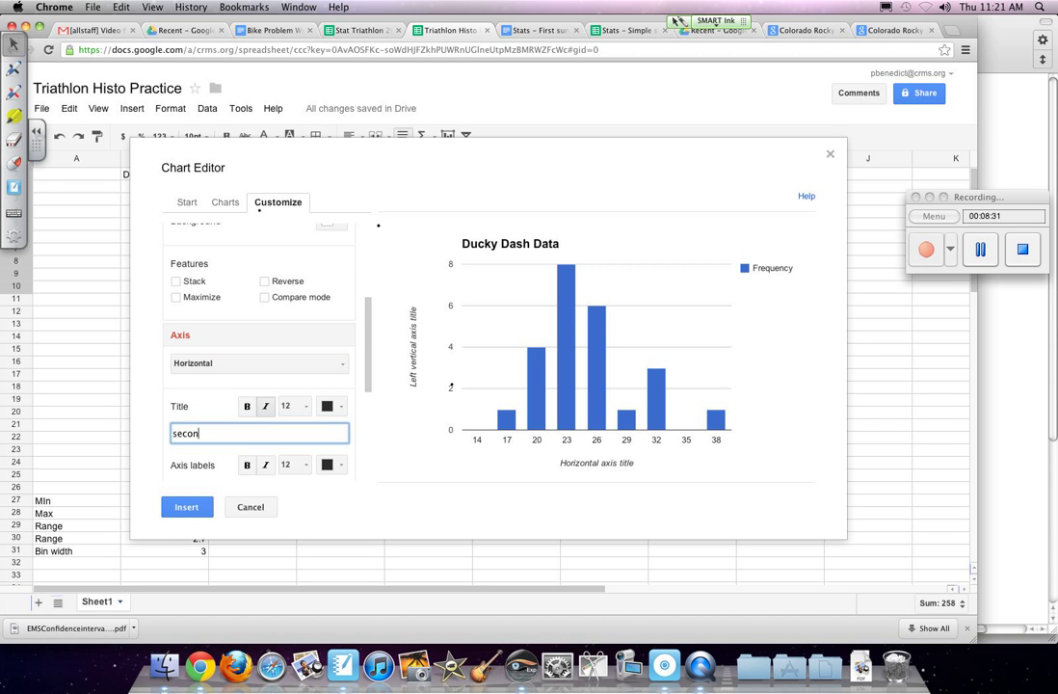
type("ds")
Step: Set the left vertical axis title to "frequency" and insert the chart into the sheet
left_click(223, 364)
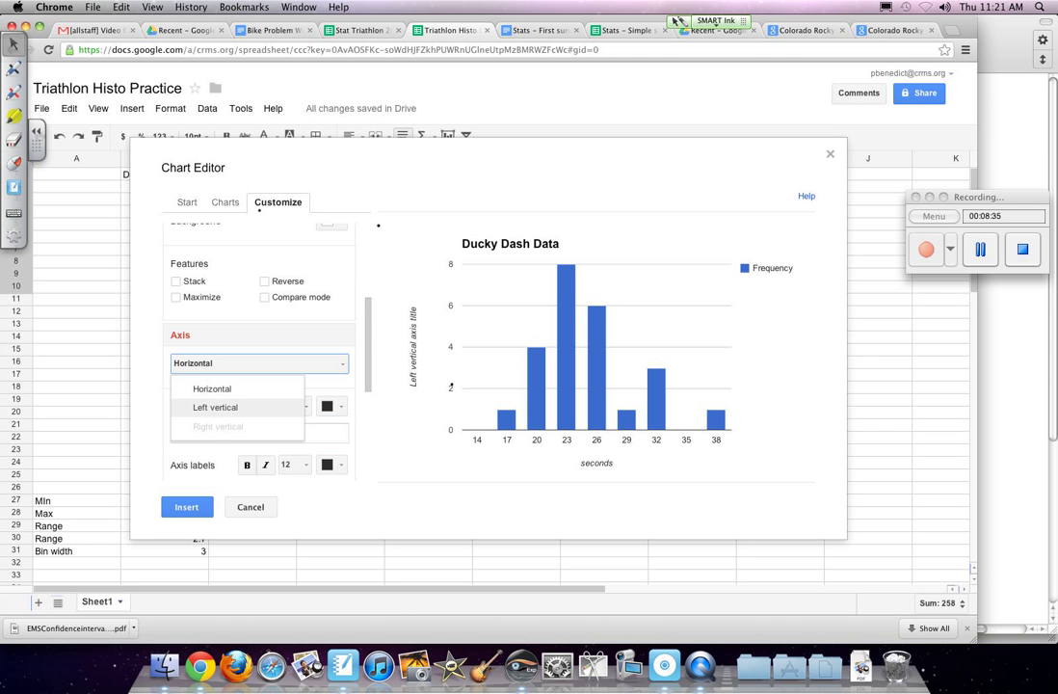
left_click(215, 406)
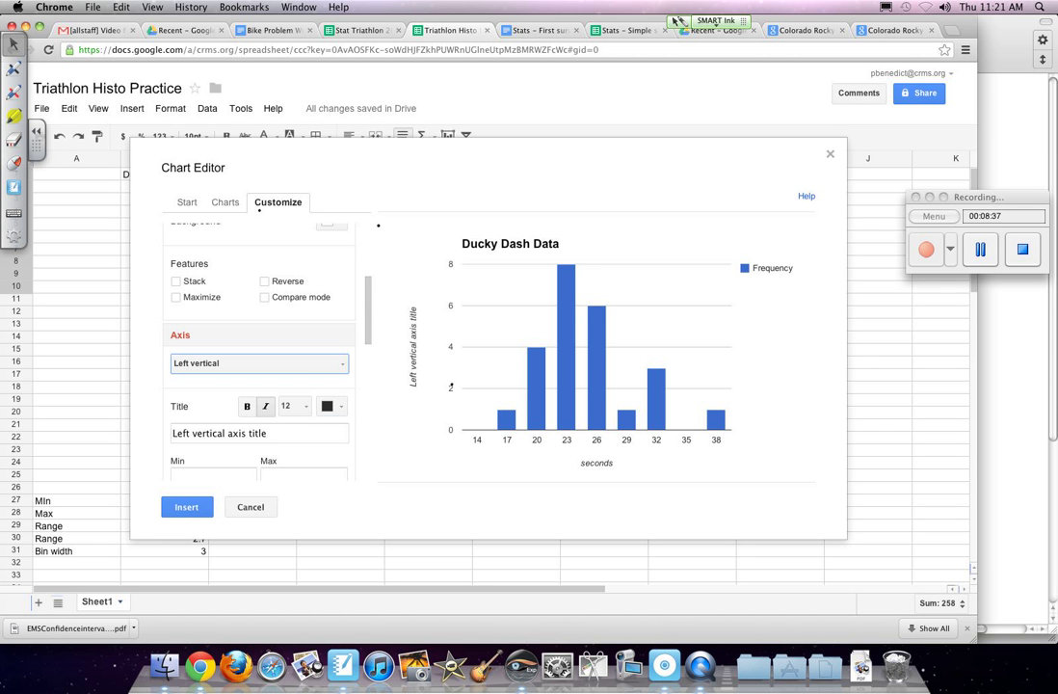
left_click(259, 432)
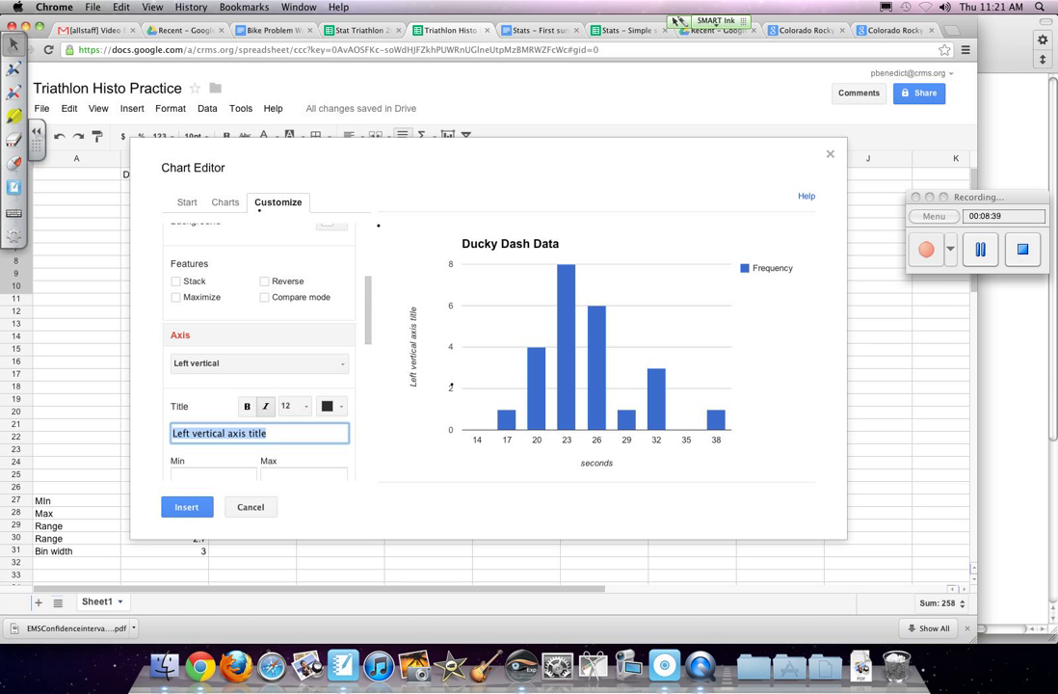
type("fre")
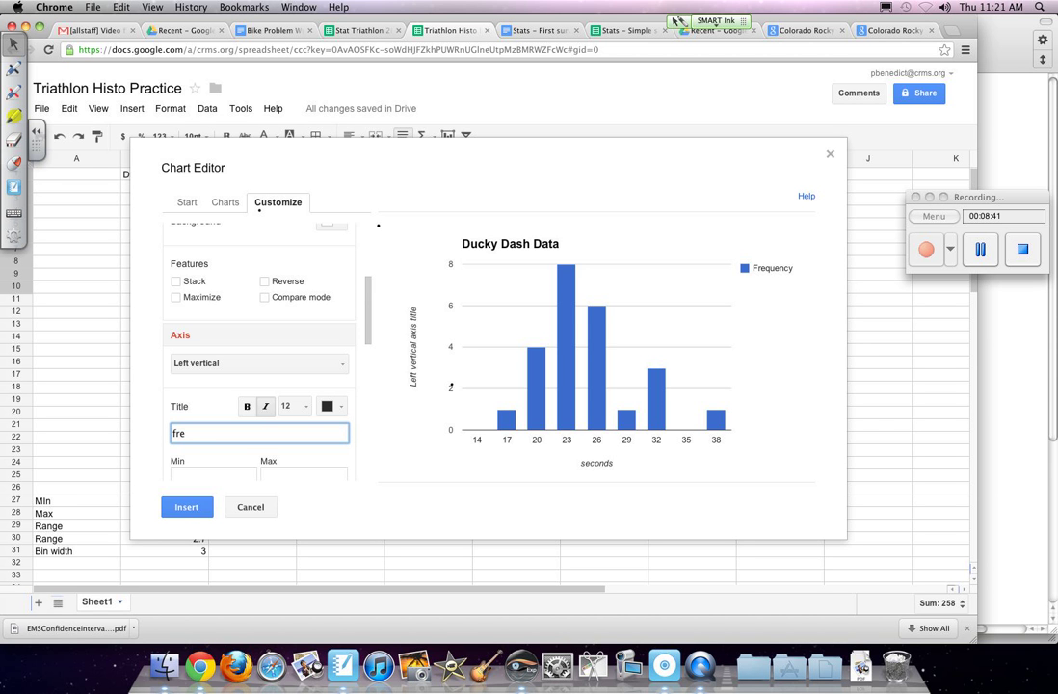
type("quency")
key("Return")
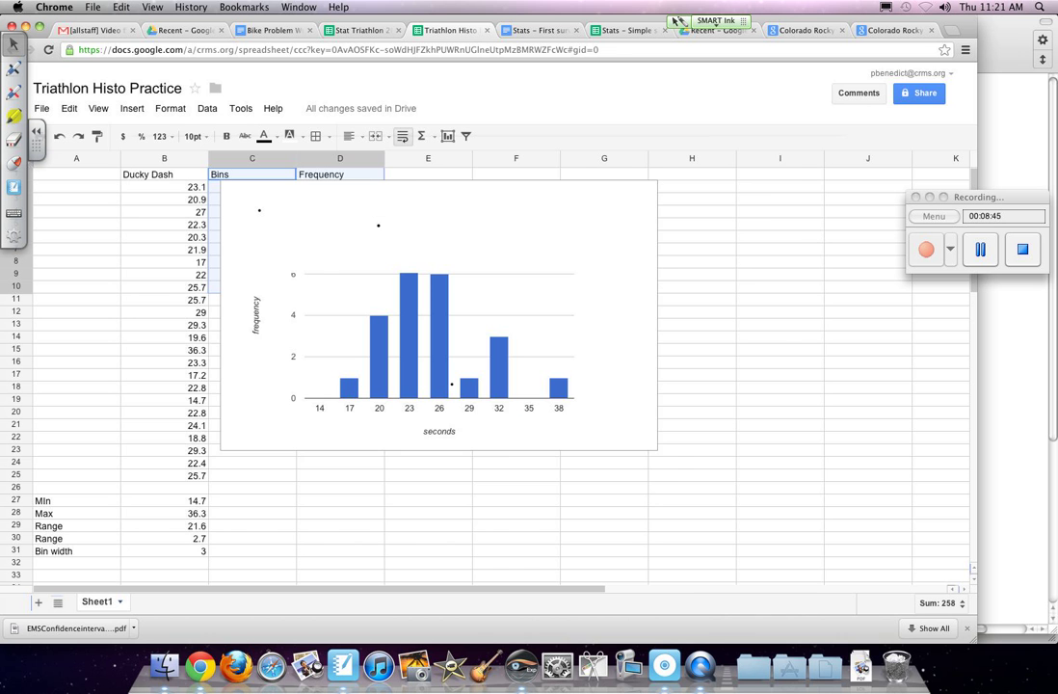